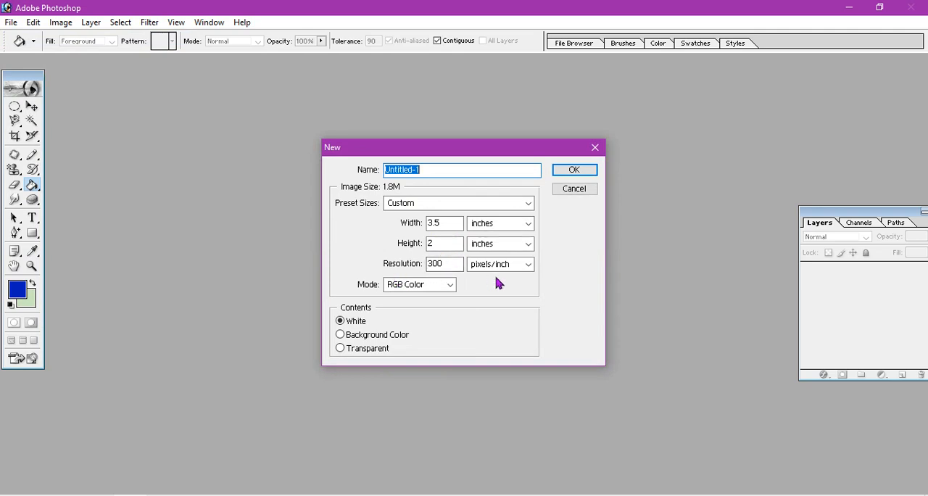
Create a 3.5 by 2 inch RGB document at 300 pixels/inch with white contents and maximize its window.
{"action": "left_click", "coordinate": [574, 172]}
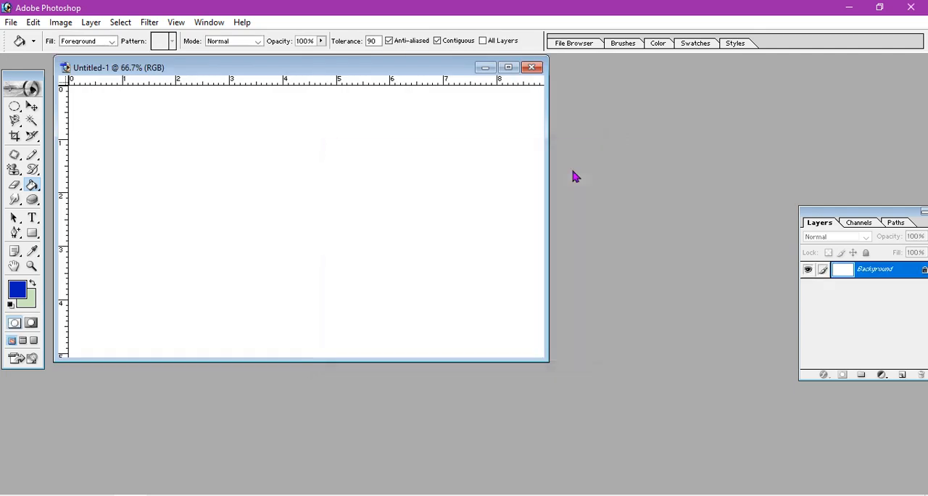
{"action": "left_click", "coordinate": [507, 68]}
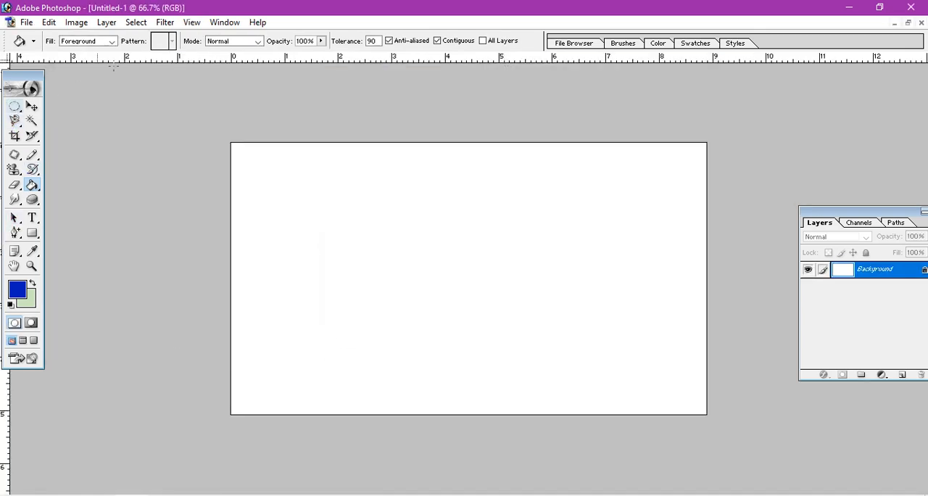
Add a vertical guide at 50% of the canvas width.
{"action": "left_click", "coordinate": [186, 20]}
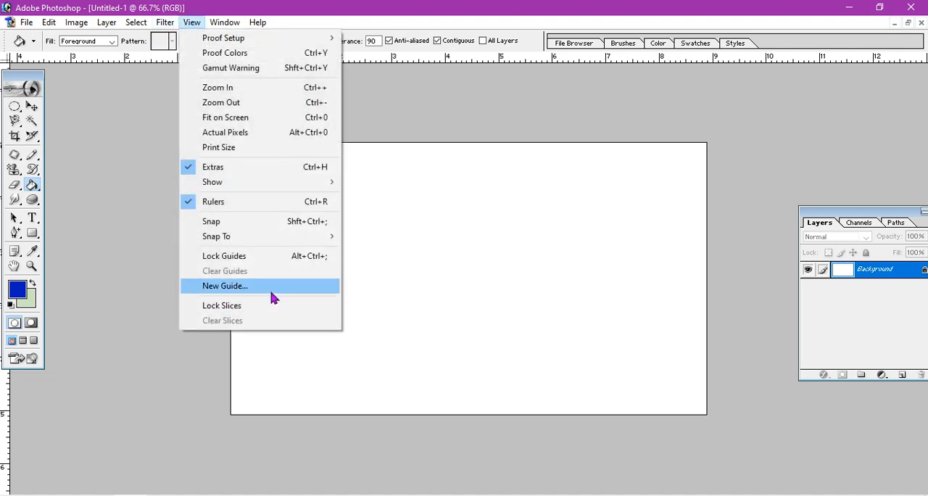
{"action": "left_click", "coordinate": [271, 292]}
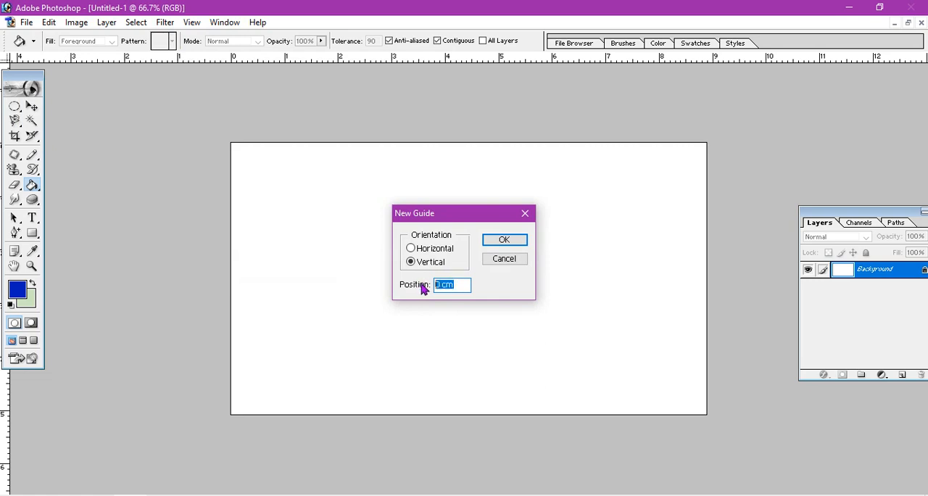
{"action": "type", "text": "50%"}
{"action": "key", "text": "Return"}
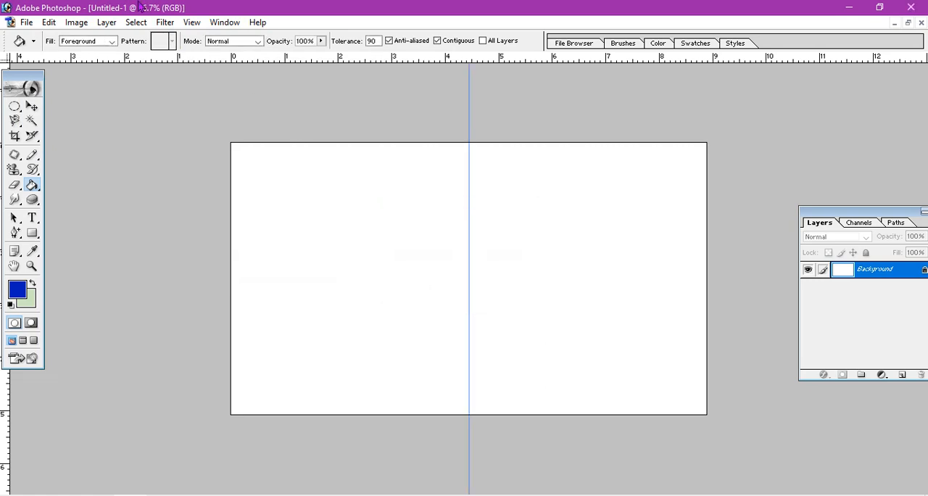
Add a horizontal guide at 50% of the canvas height.
{"action": "left_click", "coordinate": [196, 24]}
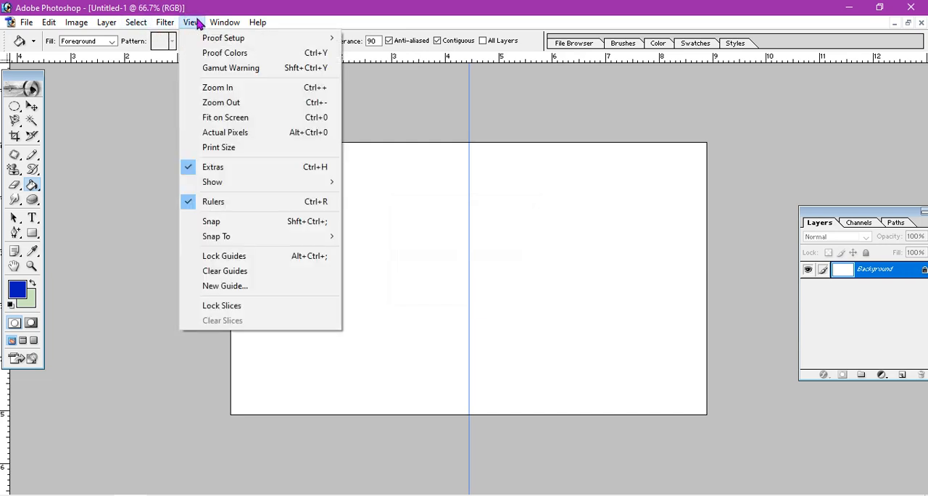
{"action": "left_click", "coordinate": [271, 287]}
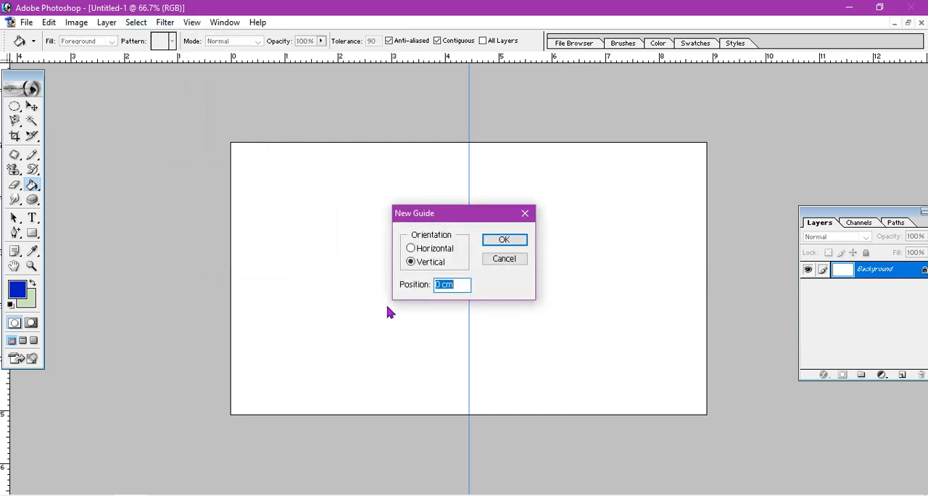
{"action": "left_click", "coordinate": [412, 249]}
{"action": "left_click_drag", "start_coordinate": [462, 283], "coordinate": [404, 288]}
{"action": "type", "text": "50%"}
{"action": "key", "text": "Return"}
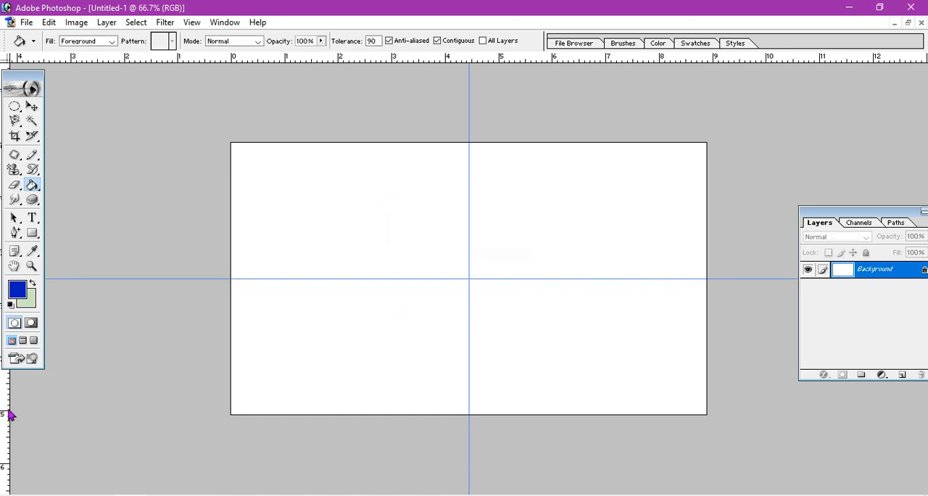
Place margin guides about 0.15 cm inside all four edges of the canvas.
{"action": "left_click_drag", "start_coordinate": [10, 418], "coordinate": [239, 409]}
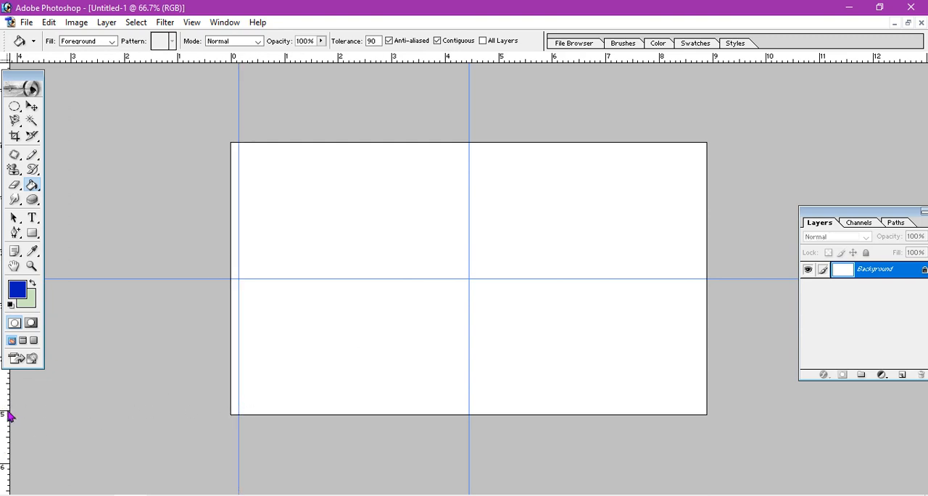
{"action": "left_click_drag", "start_coordinate": [10, 415], "coordinate": [699, 369]}
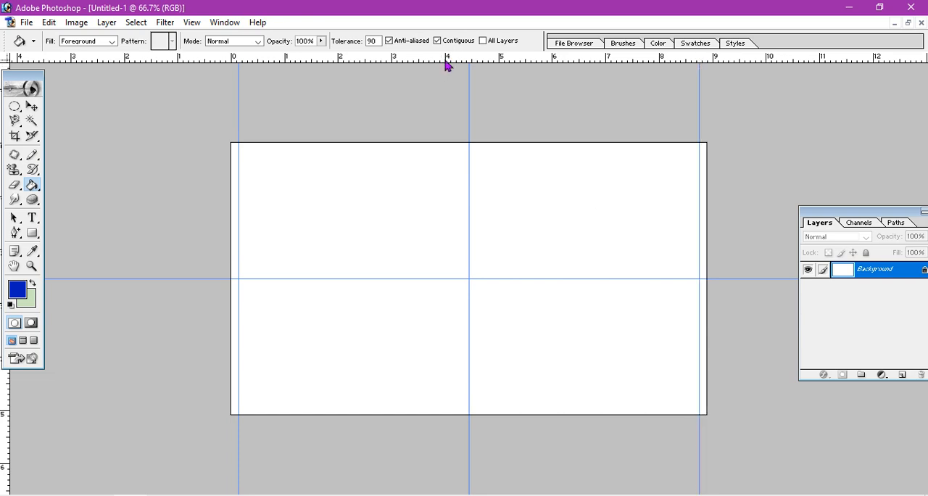
{"action": "left_click_drag", "start_coordinate": [446, 65], "coordinate": [498, 407]}
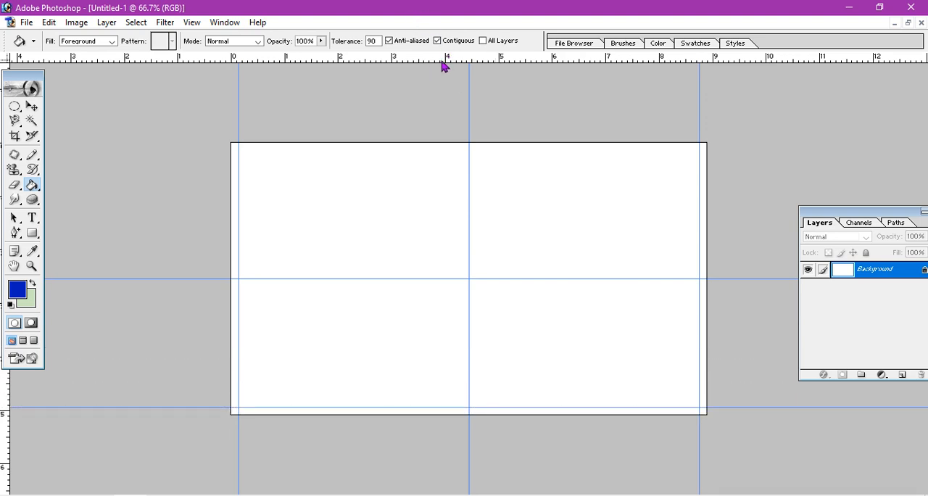
{"action": "left_click_drag", "start_coordinate": [445, 65], "coordinate": [468, 152]}
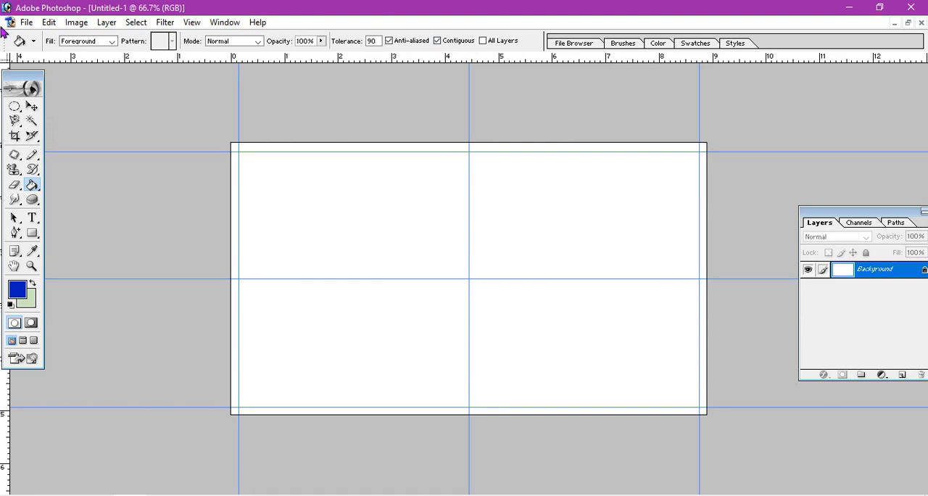
Draw a rectangular path from the vertical centre guide to the right margin, then slant it by moving its top-left corner to about 6.1 cm.
{"action": "left_click_drag", "start_coordinate": [32, 232], "coordinate": [76, 234]}
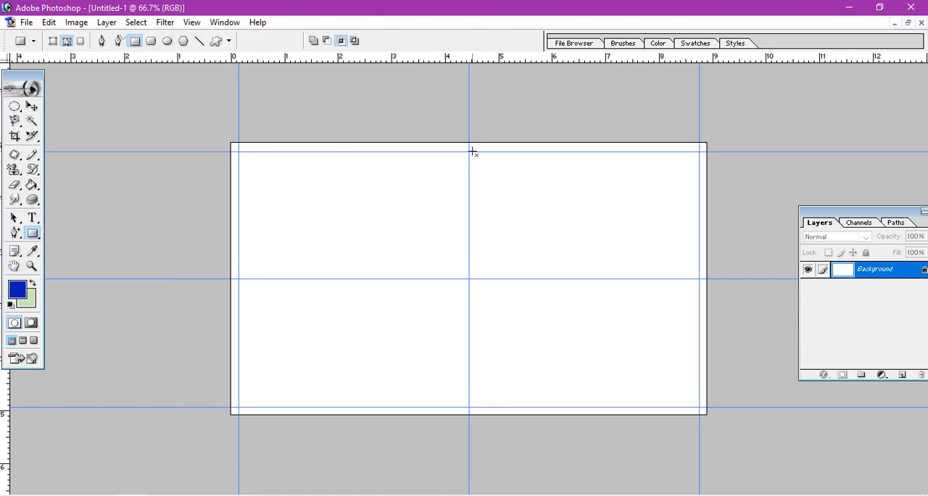
{"action": "left_click_drag", "start_coordinate": [472, 155], "coordinate": [701, 410]}
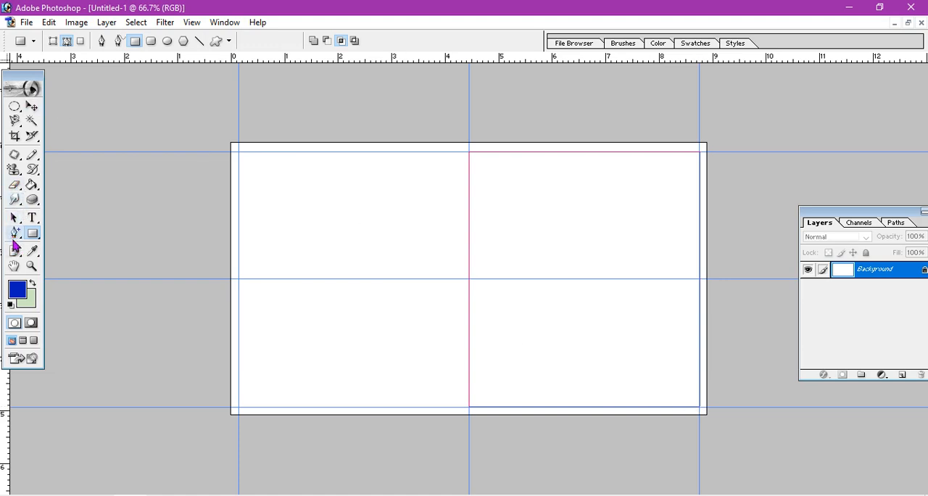
{"action": "left_click", "coordinate": [15, 235]}
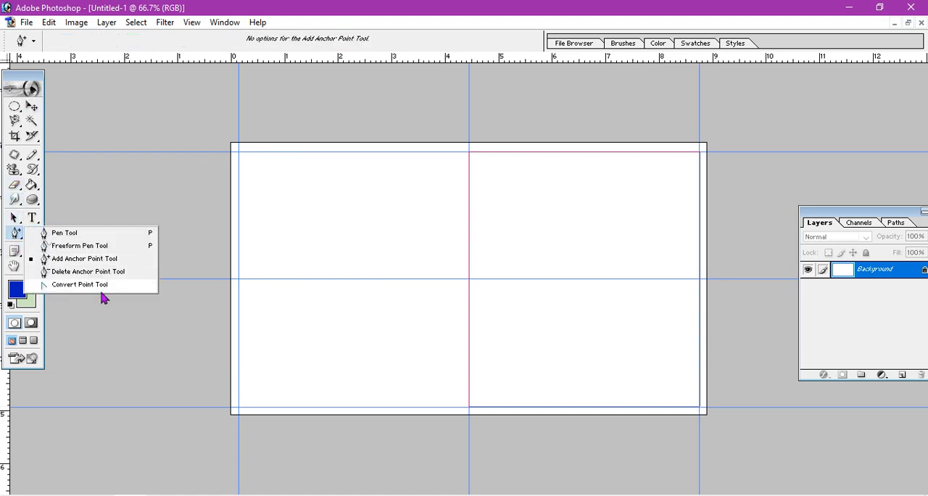
{"action": "left_click", "coordinate": [86, 286]}
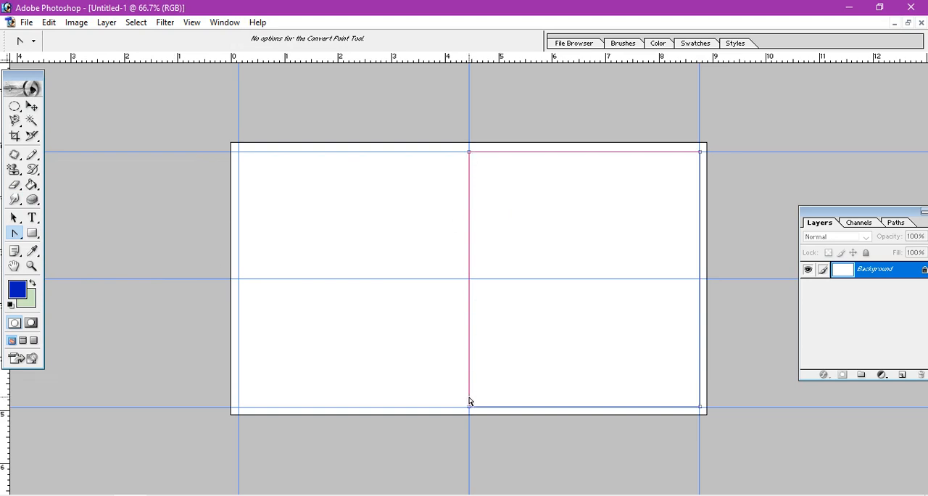
{"action": "left_click", "coordinate": [14, 233]}
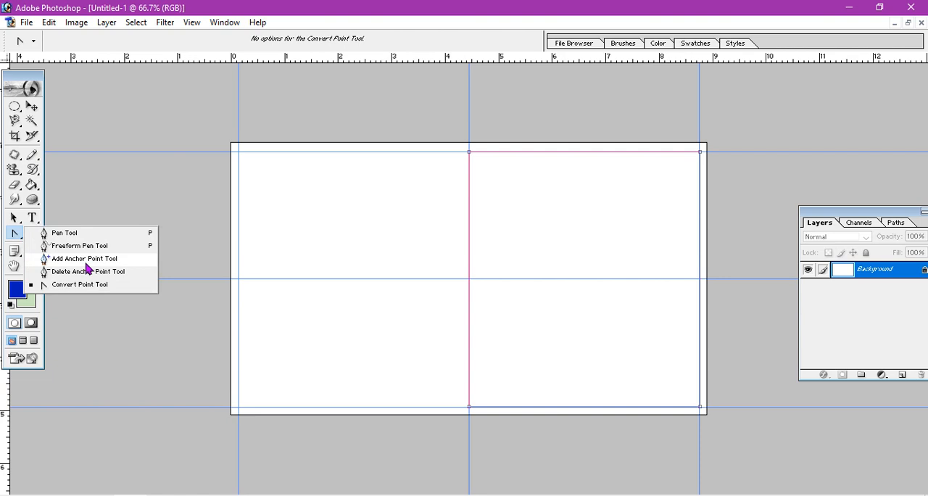
{"action": "left_click", "coordinate": [85, 259]}
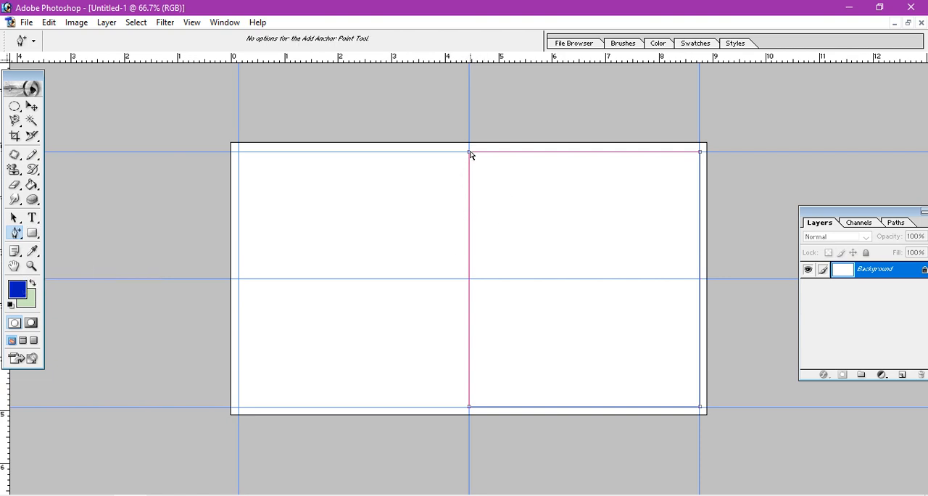
{"action": "left_click_drag", "start_coordinate": [470, 154], "coordinate": [560, 154]}
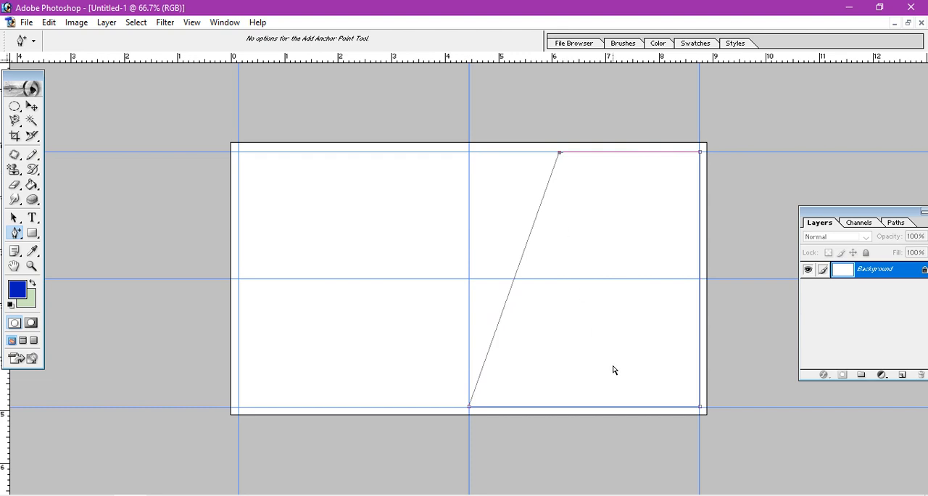
Convert the slanted path to a selection and add a new layer above the background.
{"action": "key", "text": "ctrl+Return"}
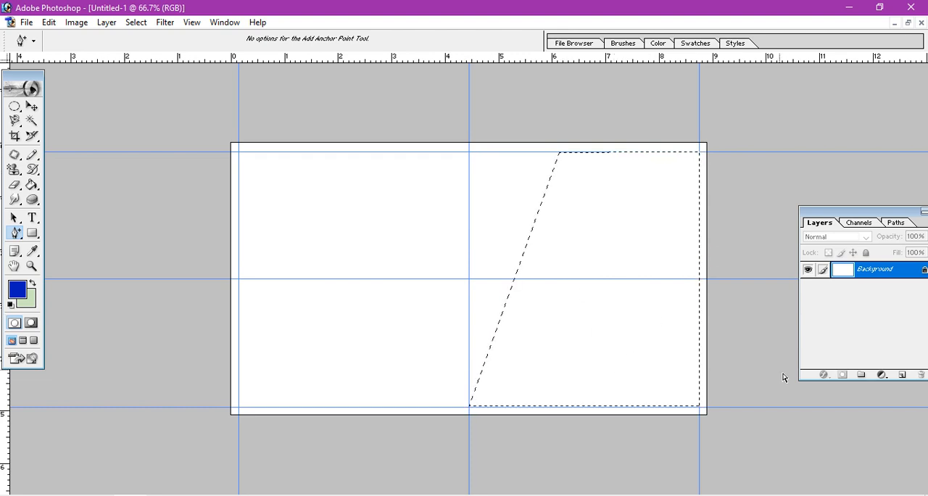
{"action": "left_click", "coordinate": [902, 375]}
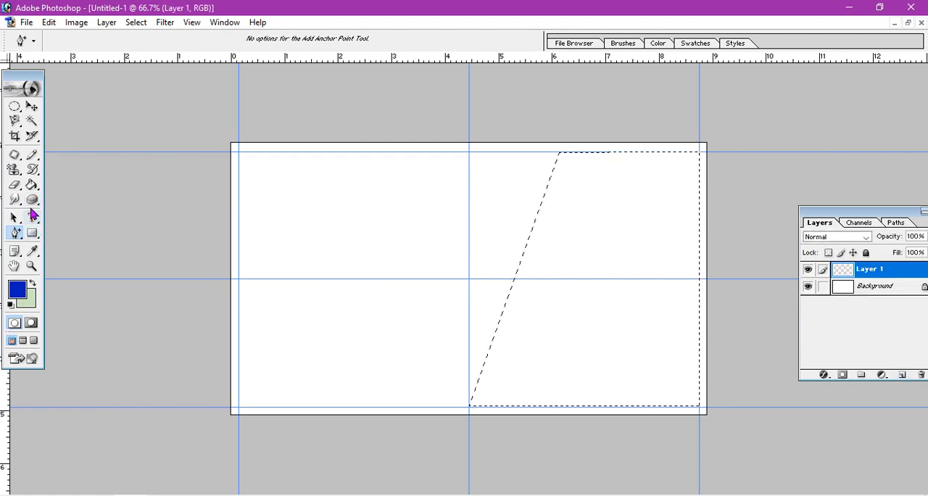
Set the starting color stop of the Gradient tool's custom gradient to dark blue 050F99.
{"action": "mouse_move", "coordinate": [32, 185]}
{"action": "left_mouse_down"}
{"action": "mouse_move", "coordinate": [68, 199]}
{"action": "mouse_move", "coordinate": [66, 187]}
{"action": "left_mouse_up"}
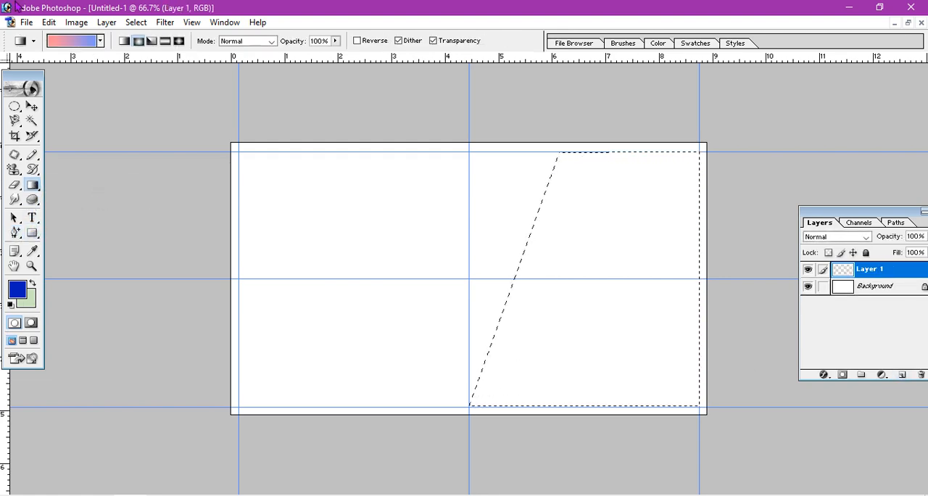
{"action": "left_click", "coordinate": [71, 41]}
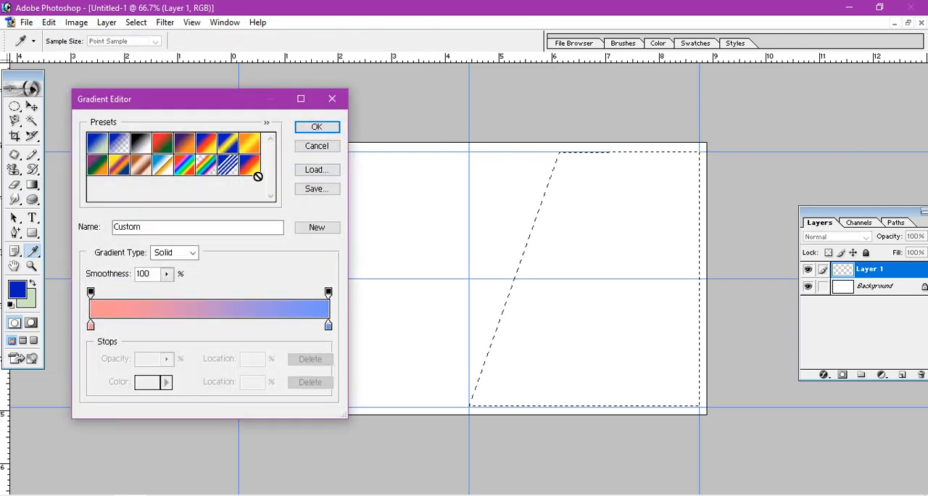
{"action": "left_click", "coordinate": [91, 328]}
{"action": "left_click", "coordinate": [149, 383]}
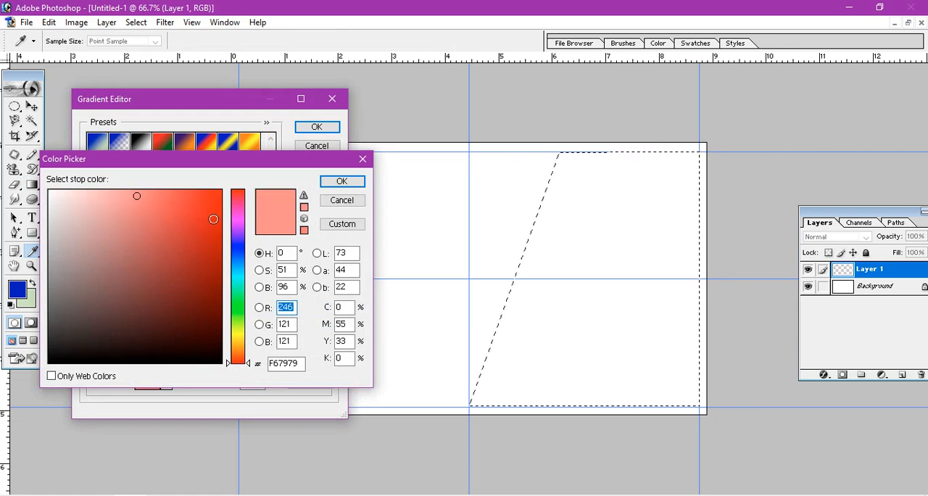
{"action": "left_click", "coordinate": [216, 228]}
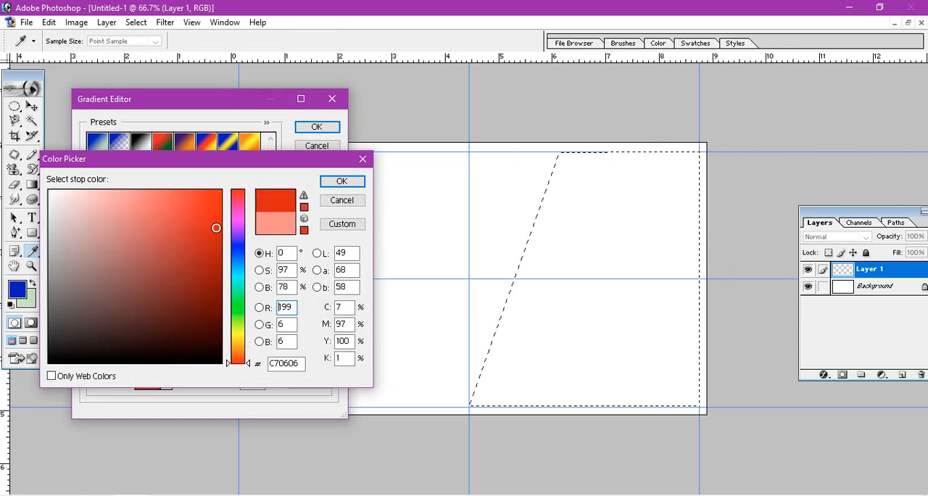
{"action": "left_click", "coordinate": [240, 249]}
{"action": "left_click", "coordinate": [216, 259]}
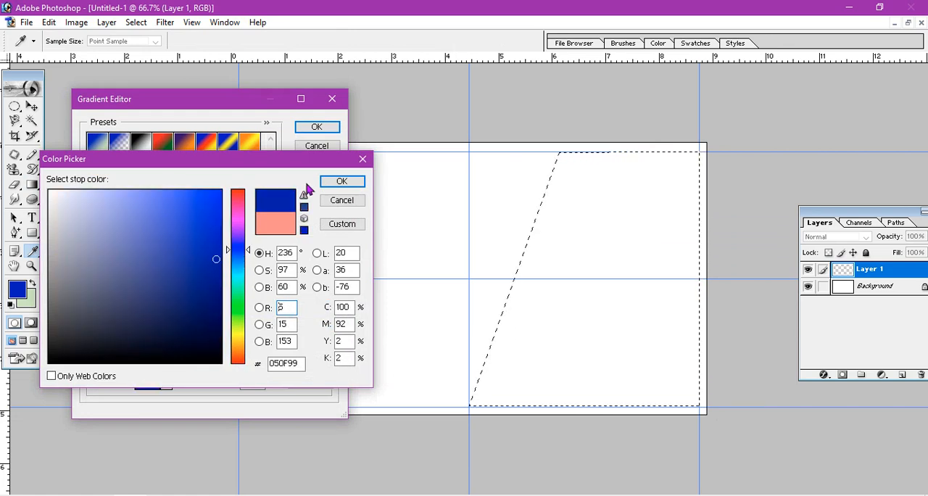
{"action": "left_click", "coordinate": [342, 181]}
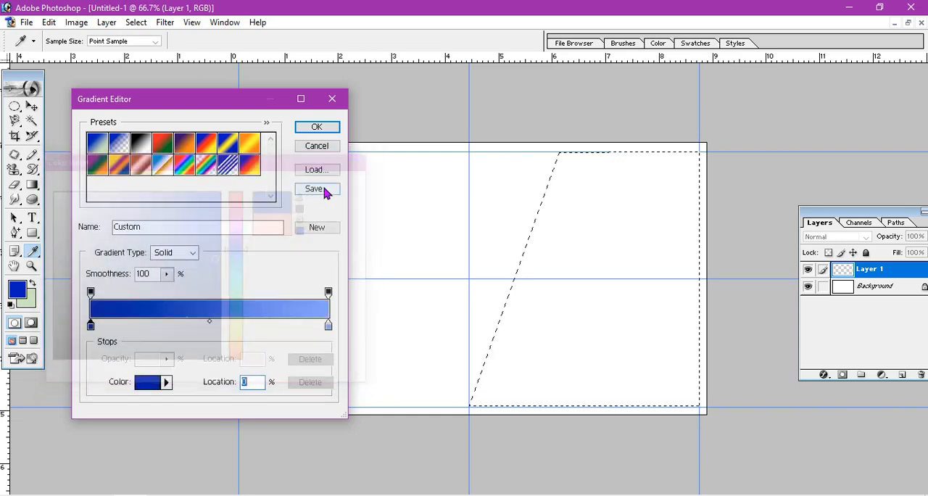
Set the gradient's ending color stop to a darker navy blue and apply the edited gradient.
{"action": "left_click", "coordinate": [328, 327]}
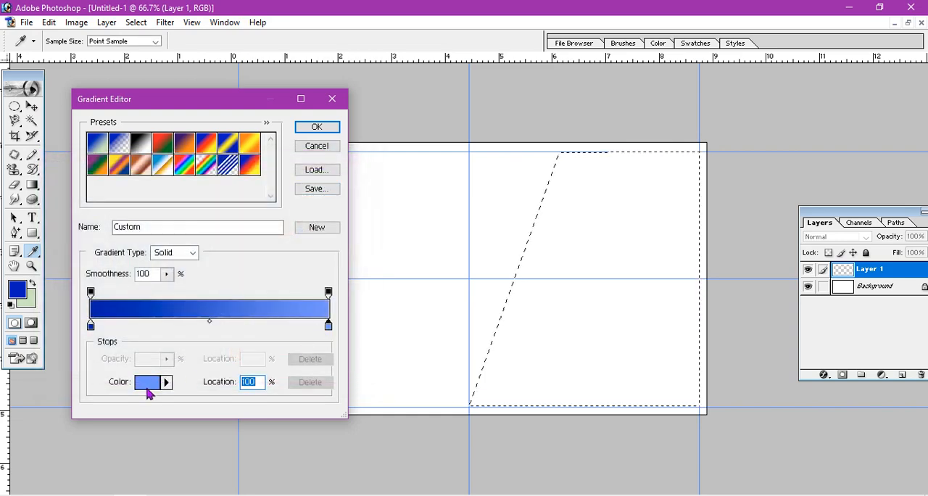
{"action": "left_click", "coordinate": [148, 384]}
{"action": "left_click", "coordinate": [218, 209]}
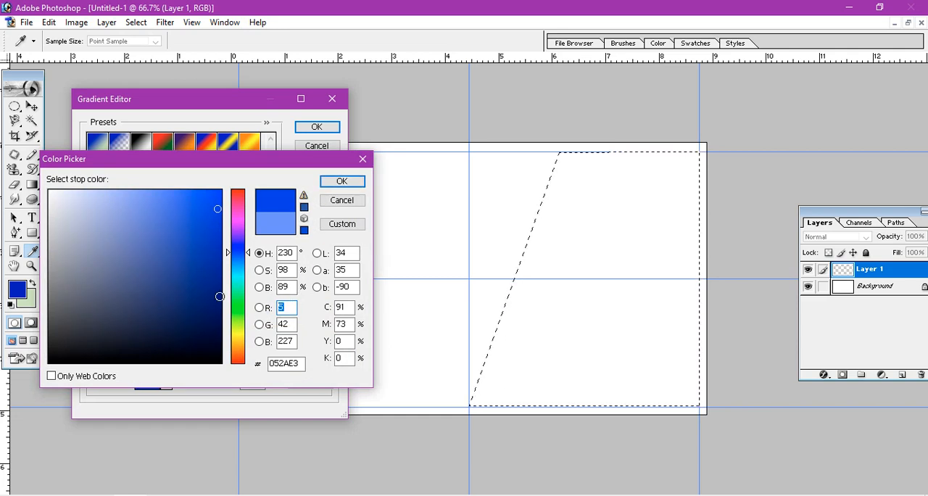
{"action": "left_click", "coordinate": [219, 296]}
{"action": "left_click", "coordinate": [332, 184]}
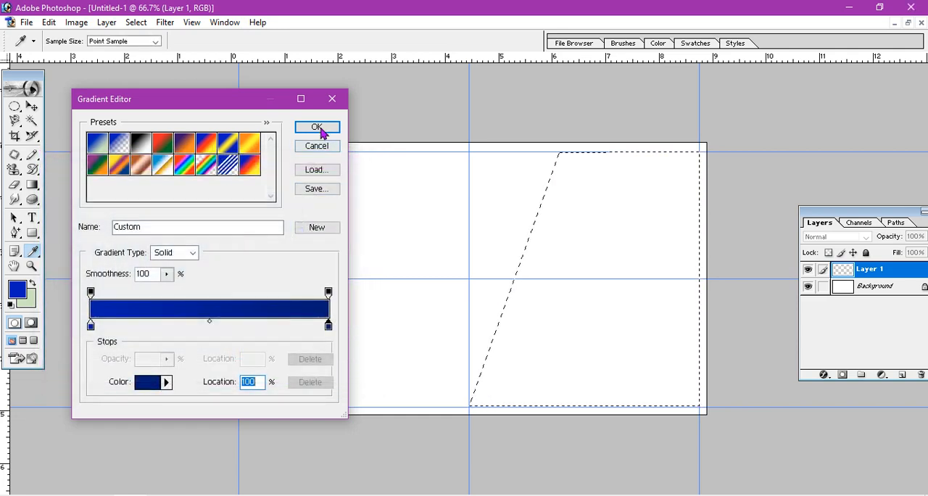
{"action": "left_click", "coordinate": [317, 127]}
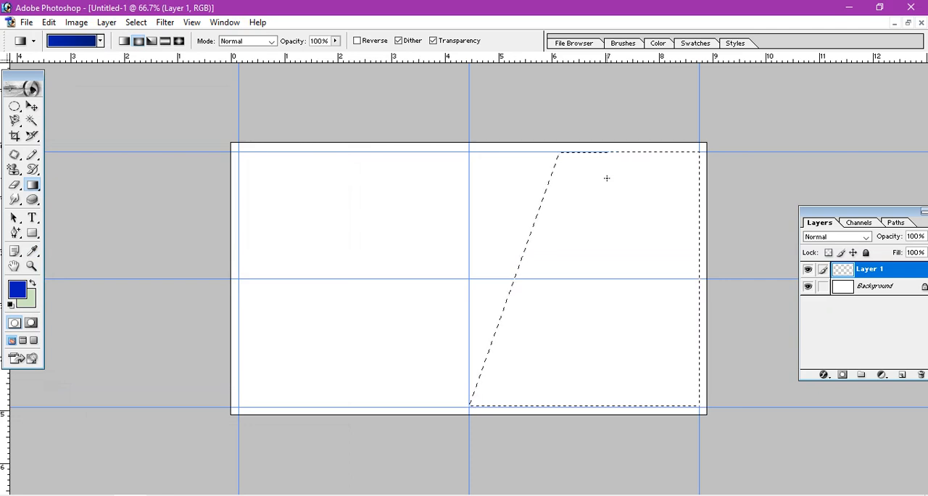
Fill the slanted selection on the new layer with the radial blue gradient, darkening toward the bottom, and deselect.
{"action": "left_click_drag", "start_coordinate": [649, 419], "coordinate": [650, 432]}
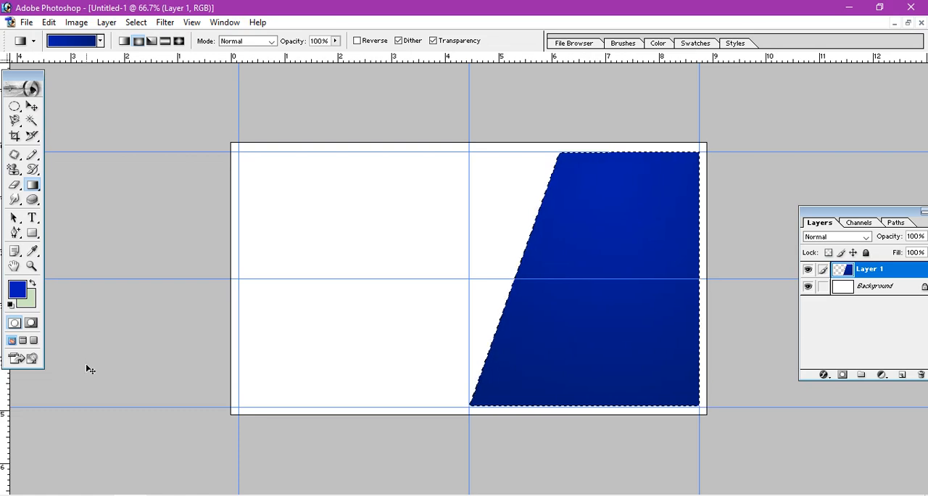
{"action": "key", "text": "ctrl+d"}
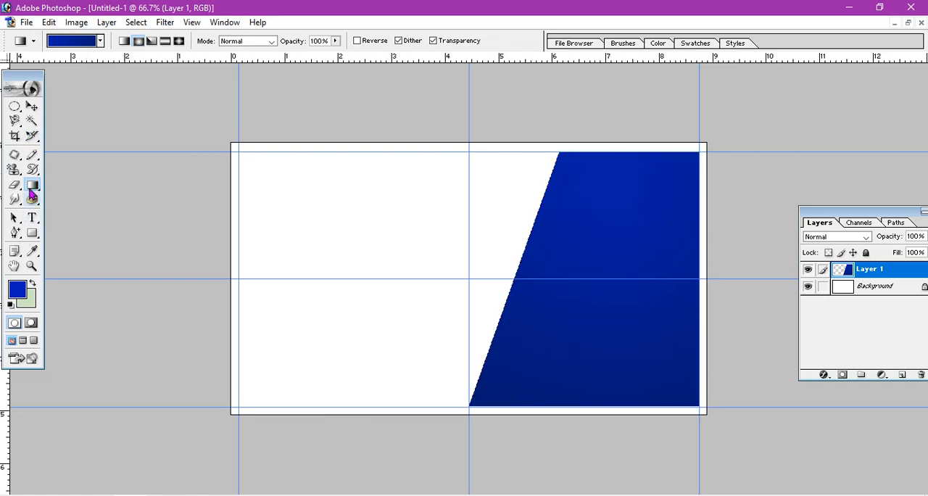
Make a wide rectangular selection from a path drawn across the slanted shape's left edge near the middle guide, and add a new layer.
{"action": "left_click", "coordinate": [32, 234]}
{"action": "left_click", "coordinate": [72, 233]}
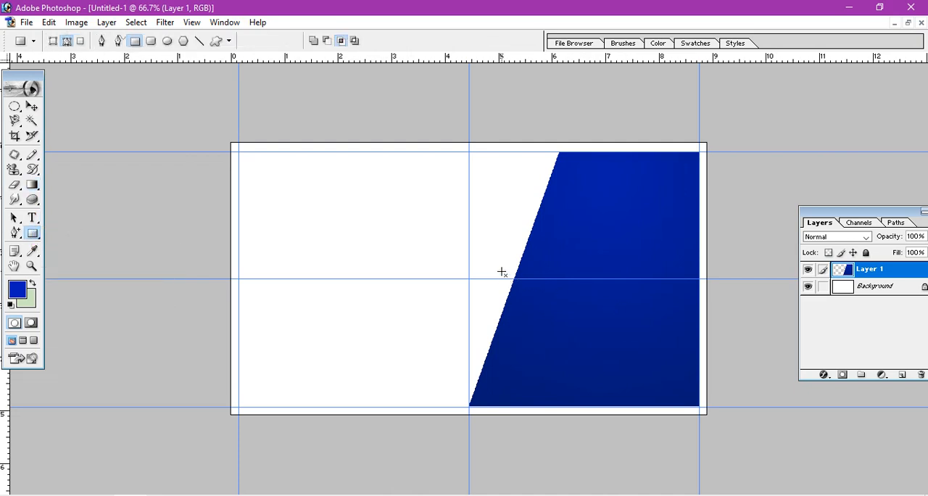
{"action": "left_click_drag", "start_coordinate": [501, 272], "coordinate": [684, 311]}
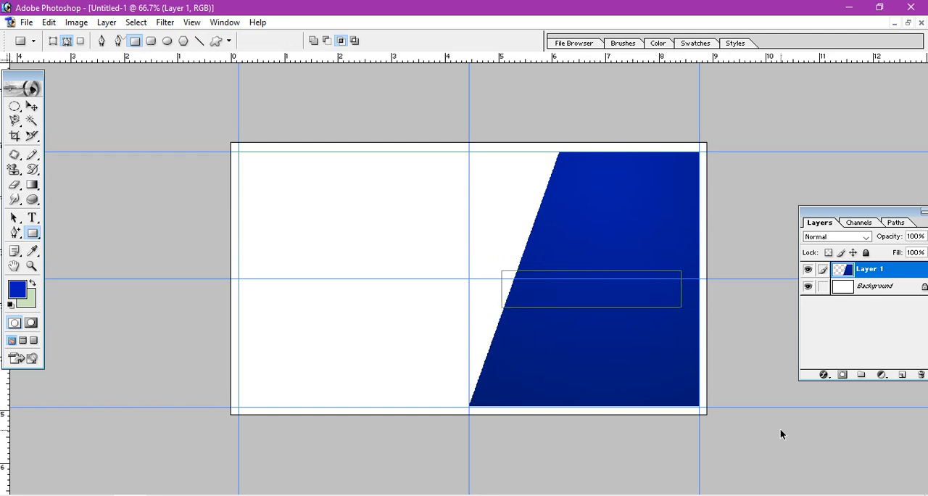
{"action": "key", "text": "ctrl+Return"}
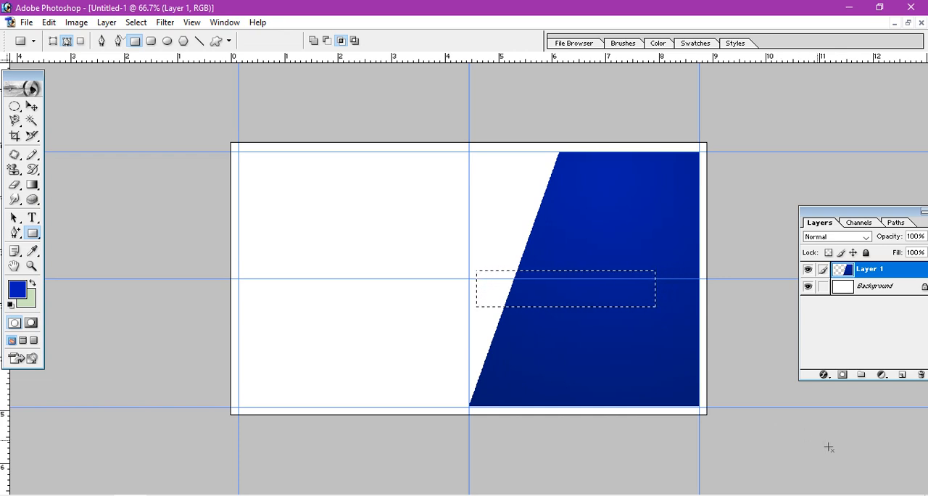
{"action": "left_click", "coordinate": [902, 375]}
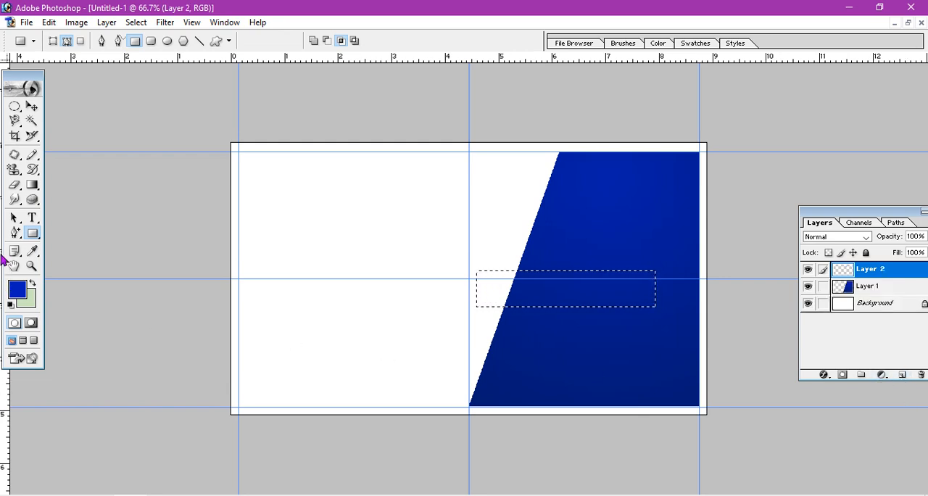
Set the foreground color to bright blue 242EED, fill the rectangular selection on the new layer with the Paint Bucket, and deselect.
{"action": "left_click", "coordinate": [31, 188]}
{"action": "left_click_drag", "start_coordinate": [31, 187], "coordinate": [87, 201]}
{"action": "left_click", "coordinate": [21, 296]}
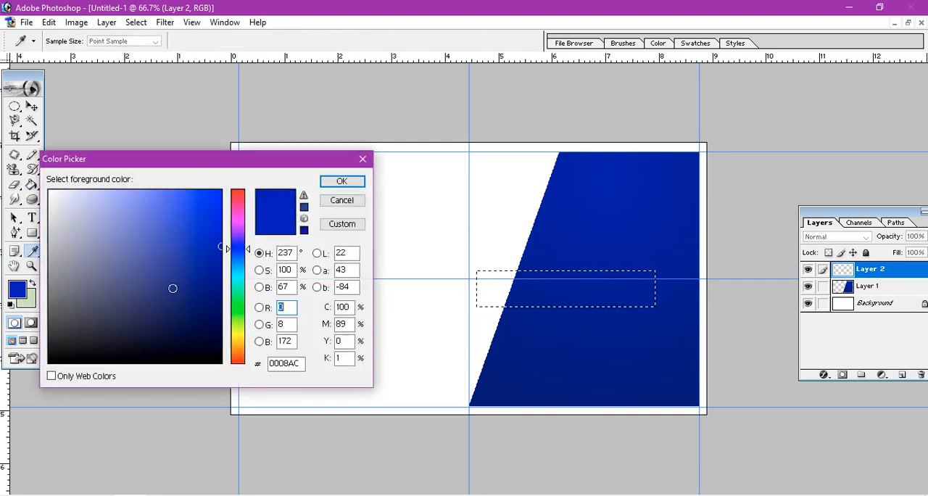
{"action": "left_click", "coordinate": [184, 215]}
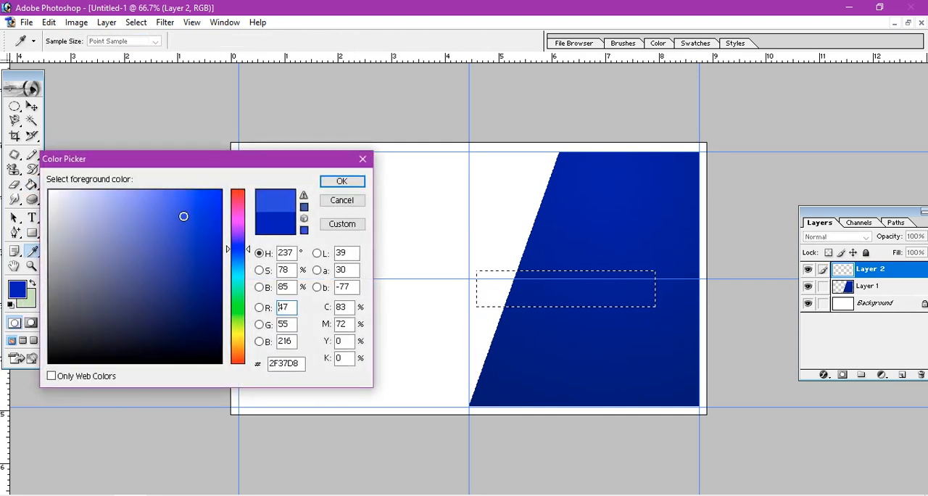
{"action": "left_click", "coordinate": [179, 251]}
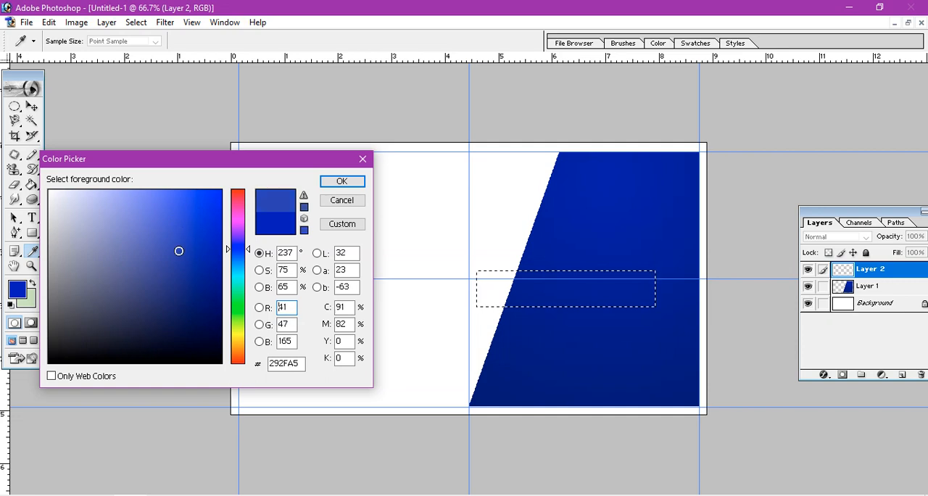
{"action": "left_click", "coordinate": [195, 202]}
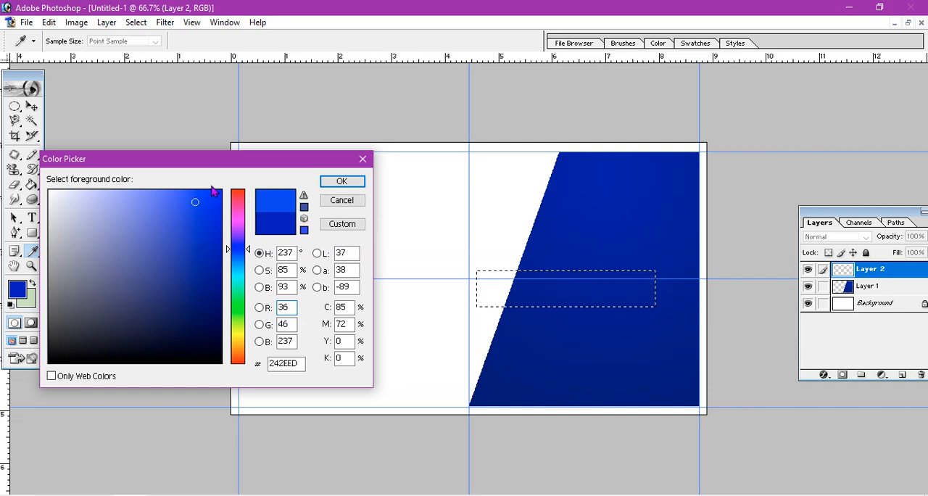
{"action": "left_click", "coordinate": [337, 181]}
{"action": "left_click", "coordinate": [564, 294]}
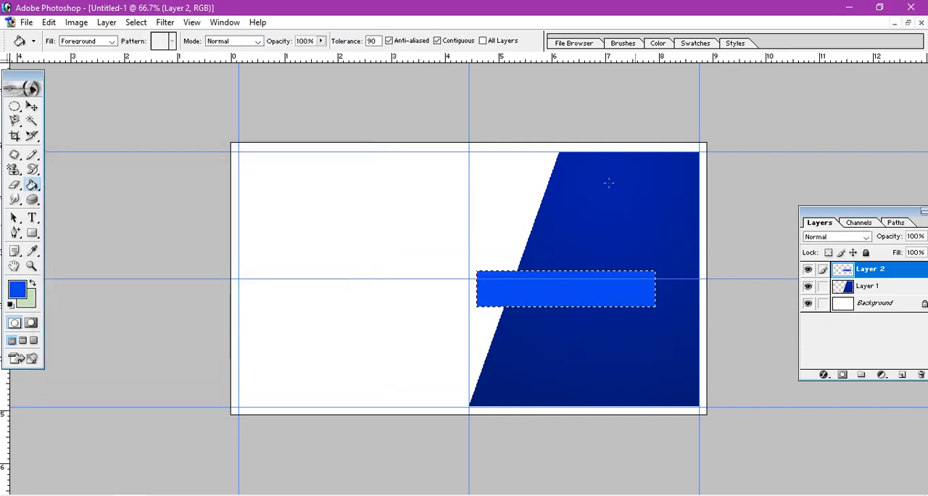
{"action": "key", "text": "ctrl+d"}
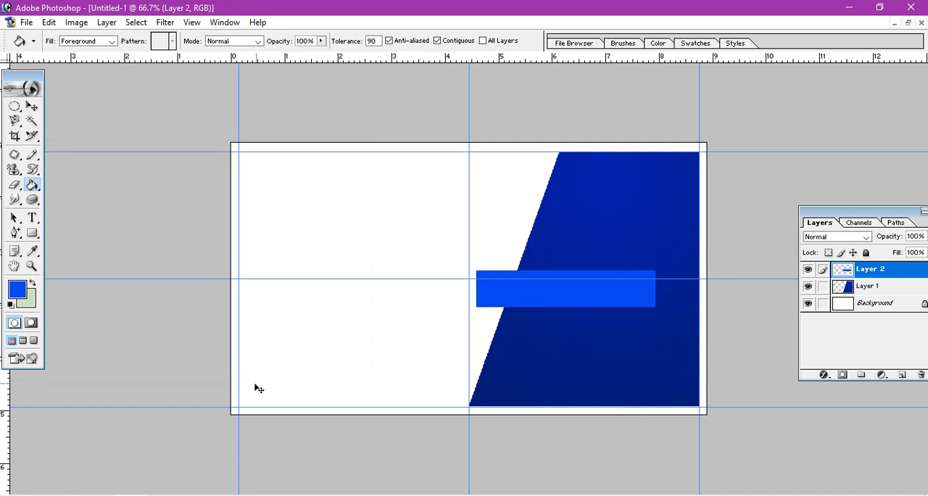
{"action": "left_click", "coordinate": [32, 233]}
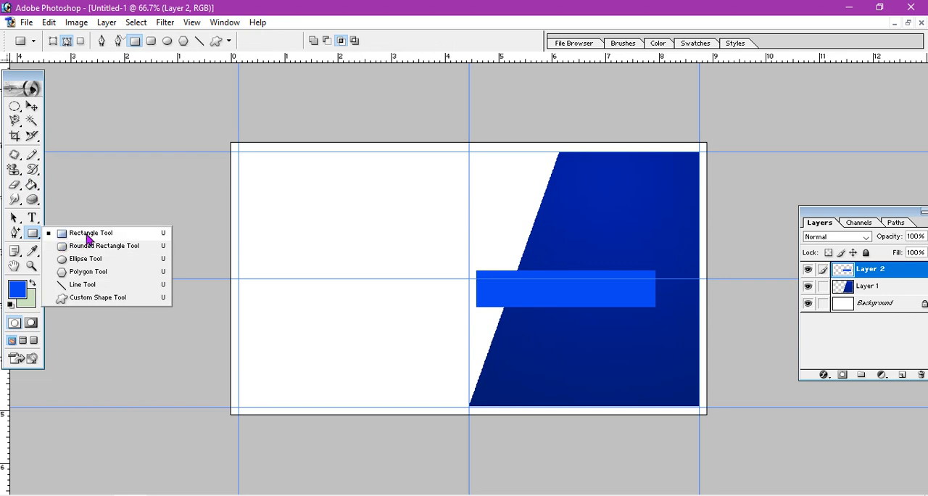
{"action": "left_click", "coordinate": [87, 234]}
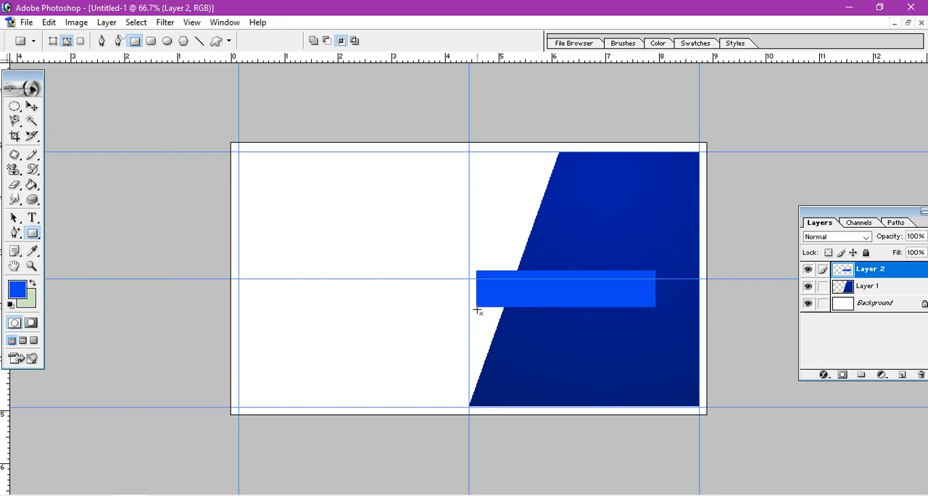
{"action": "left_click_drag", "start_coordinate": [476, 308], "coordinate": [518, 331]}
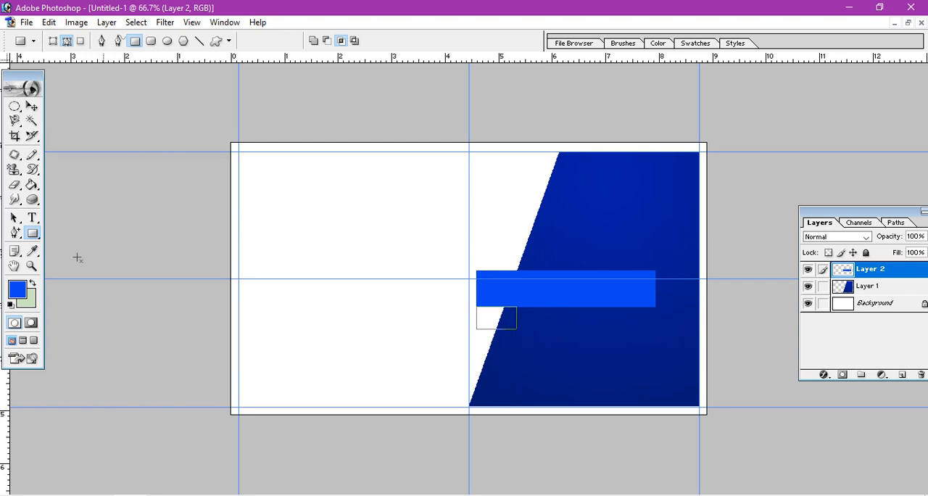
{"action": "left_click", "coordinate": [15, 233]}
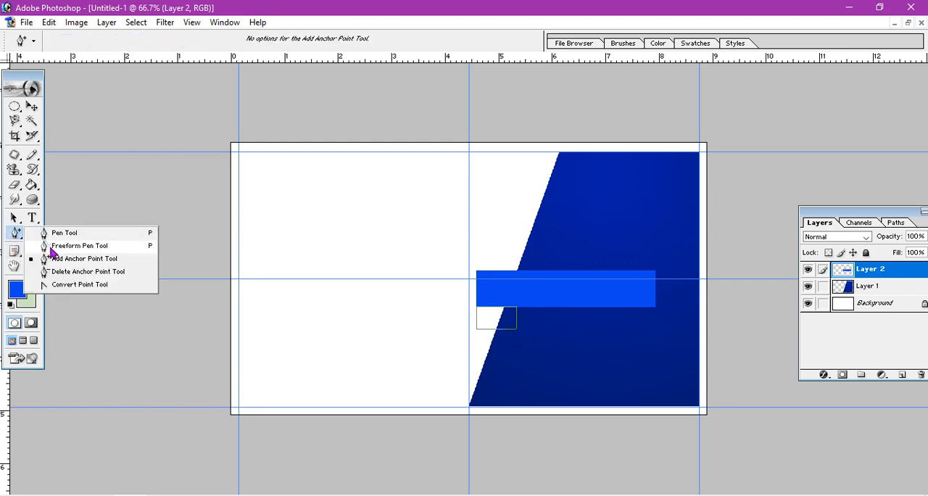
{"action": "left_click", "coordinate": [69, 285]}
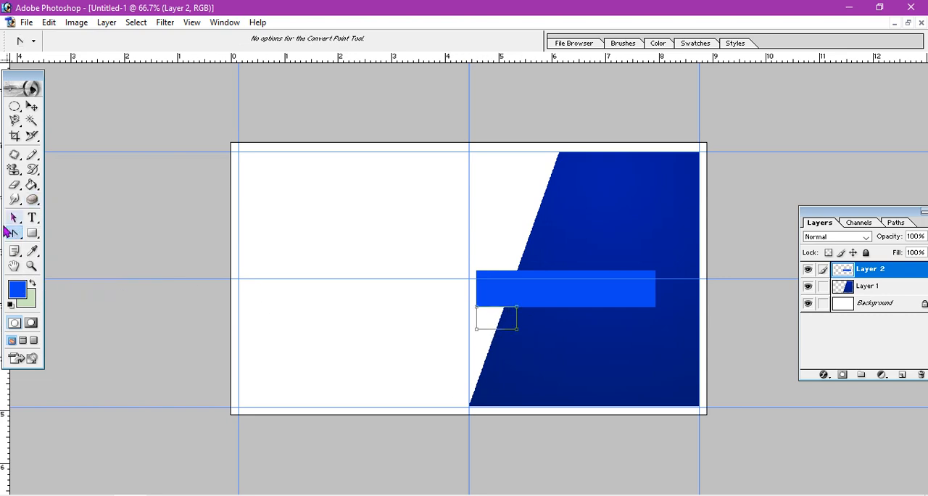
{"action": "left_click", "coordinate": [15, 232]}
{"action": "left_click", "coordinate": [78, 259]}
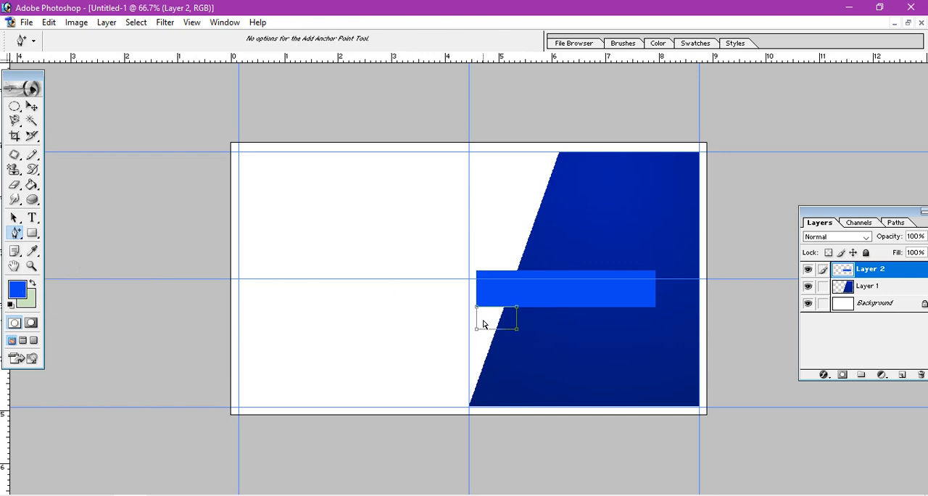
{"action": "left_click_drag", "start_coordinate": [476, 310], "coordinate": [479, 311]}
{"action": "key", "text": "ctrl+z"}
{"action": "left_click_drag", "start_coordinate": [478, 313], "coordinate": [511, 311]}
{"action": "left_click_drag", "start_coordinate": [517, 308], "coordinate": [477, 309]}
{"action": "mouse_move", "coordinate": [516, 329]}
{"action": "left_mouse_down"}
{"action": "mouse_move", "coordinate": [491, 322]}
{"action": "mouse_move", "coordinate": [515, 332]}
{"action": "left_mouse_up"}
{"action": "left_click_drag", "start_coordinate": [477, 332], "coordinate": [489, 315]}
{"action": "left_click", "coordinate": [32, 108]}
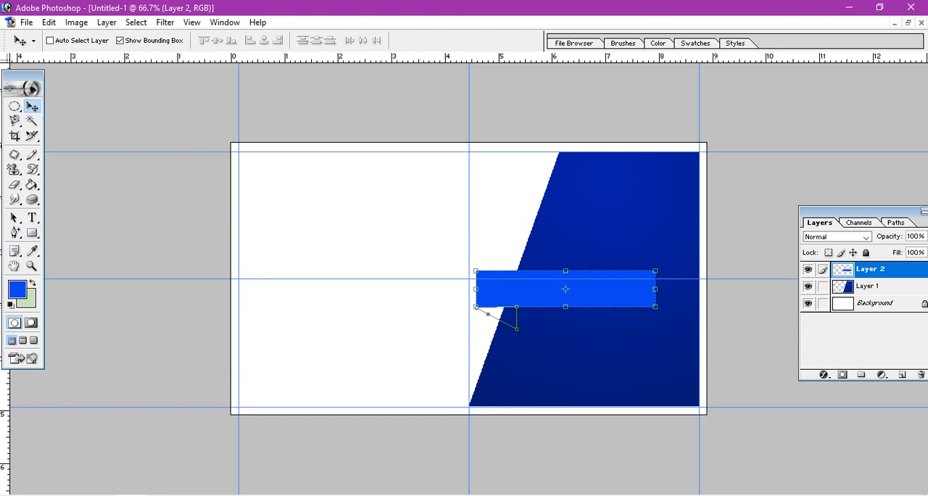
{"action": "key", "text": "ctrl+alt+z"}
{"action": "key", "text": "ctrl+alt+z"}
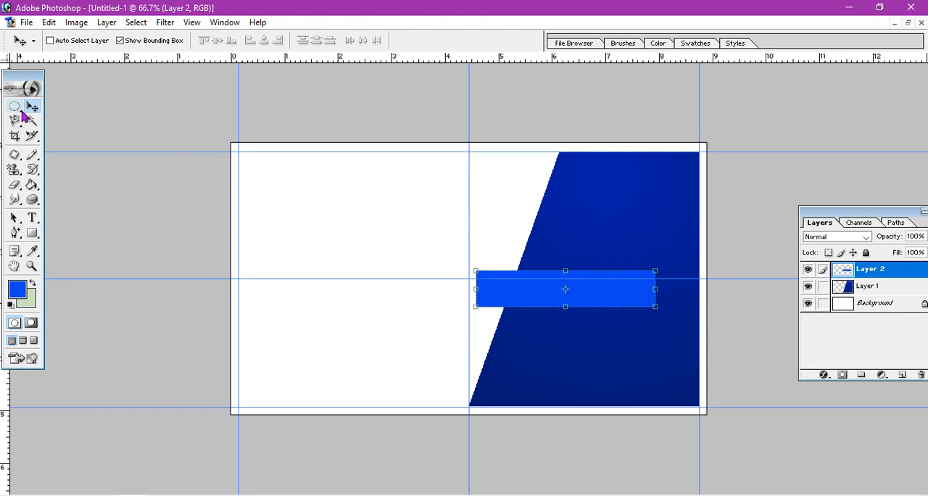
Draw a small rectangular path directly beneath the left end of the bright blue bar and activate the Add Anchor Point tool.
{"action": "left_click", "coordinate": [32, 233]}
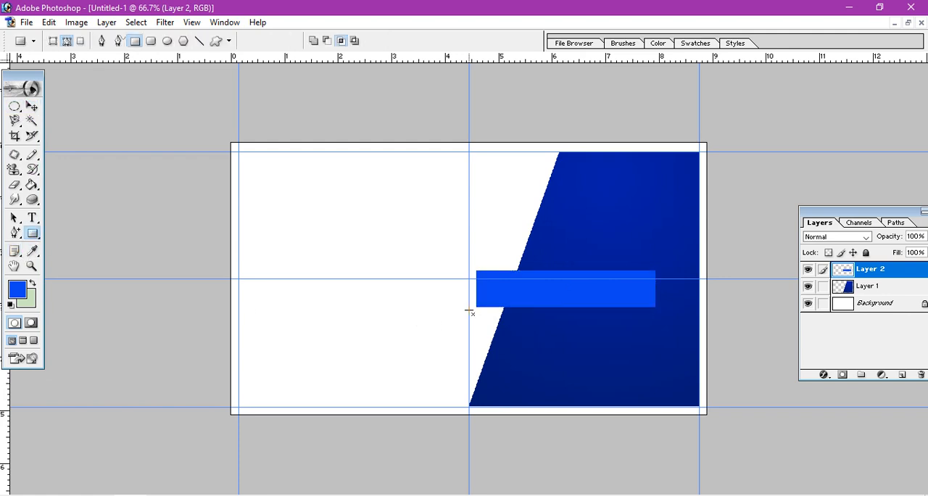
{"action": "left_click_drag", "start_coordinate": [476, 308], "coordinate": [521, 339]}
{"action": "left_click_drag", "start_coordinate": [15, 233], "coordinate": [67, 284]}
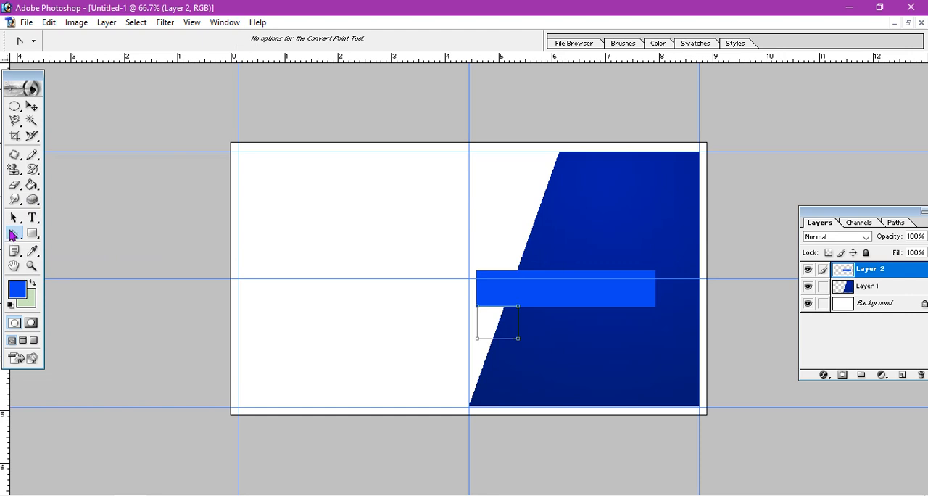
{"action": "left_click_drag", "start_coordinate": [12, 235], "coordinate": [87, 259]}
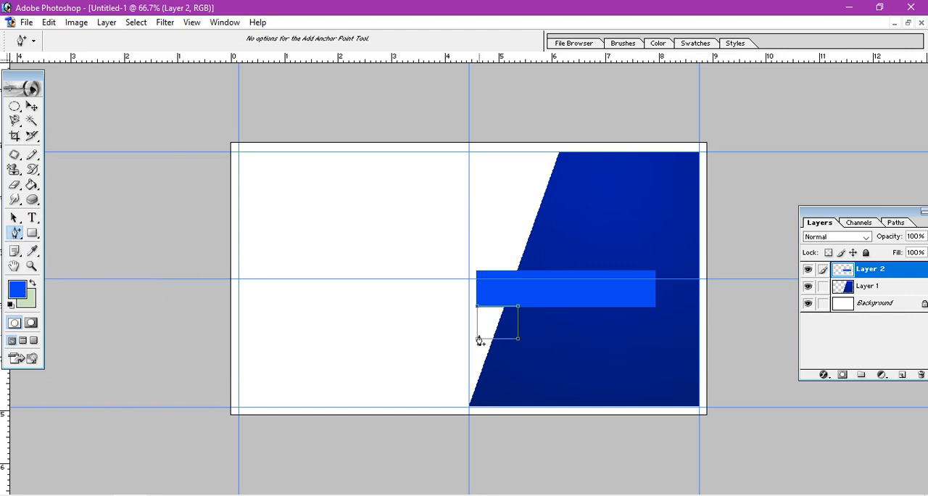
Reshape the small rectangular path into a triangle by collapsing its lower-left corner onto the diagonal, and convert it to a selection.
{"action": "left_click_drag", "start_coordinate": [477, 338], "coordinate": [499, 322]}
{"action": "left_click_drag", "start_coordinate": [499, 322], "coordinate": [479, 341]}
{"action": "mouse_move", "coordinate": [517, 339]}
{"action": "left_mouse_down"}
{"action": "mouse_move", "coordinate": [492, 326]}
{"action": "mouse_move", "coordinate": [521, 336]}
{"action": "left_mouse_up"}
{"action": "key", "text": "ctrl+z"}
{"action": "mouse_move", "coordinate": [478, 308]}
{"action": "left_mouse_down"}
{"action": "mouse_move", "coordinate": [508, 317]}
{"action": "mouse_move", "coordinate": [481, 311]}
{"action": "left_mouse_up"}
{"action": "key", "text": "ctrl+z"}
{"action": "left_click_drag", "start_coordinate": [479, 341], "coordinate": [503, 330]}
Set the foreground color to bright yellow, fill the triangular selection under the bar with the Paint Bucket, and deselect.
{"action": "left_click", "coordinate": [32, 185]}
{"action": "left_click", "coordinate": [17, 290]}
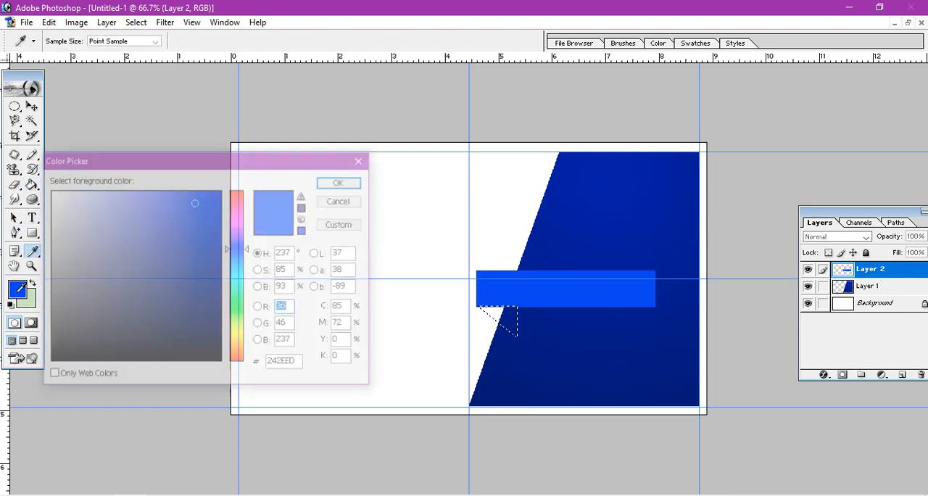
{"action": "left_click", "coordinate": [235, 323]}
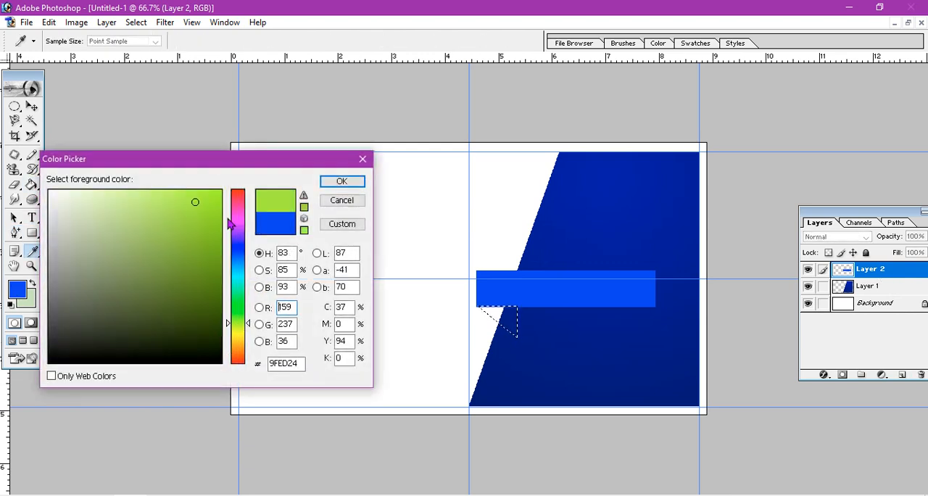
{"action": "left_click", "coordinate": [217, 195]}
{"action": "left_click_drag", "start_coordinate": [247, 324], "coordinate": [246, 335]}
{"action": "left_click", "coordinate": [342, 182]}
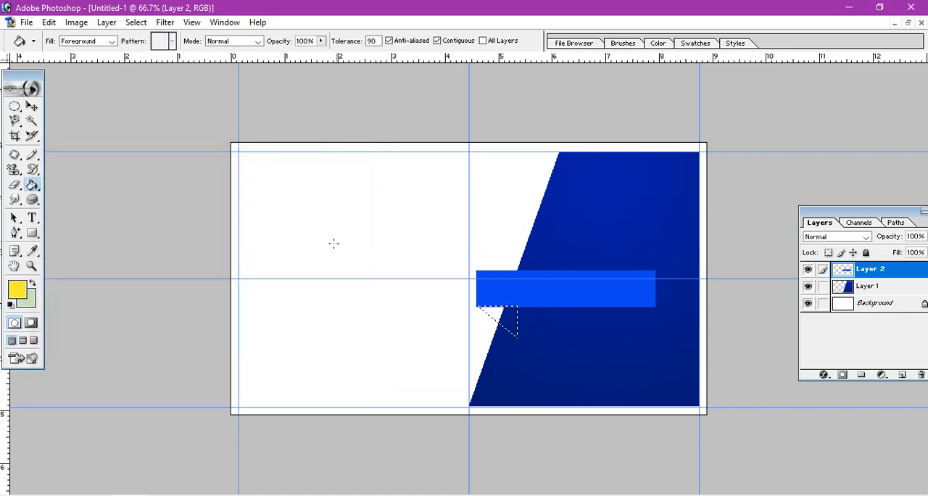
{"action": "left_click", "coordinate": [507, 319]}
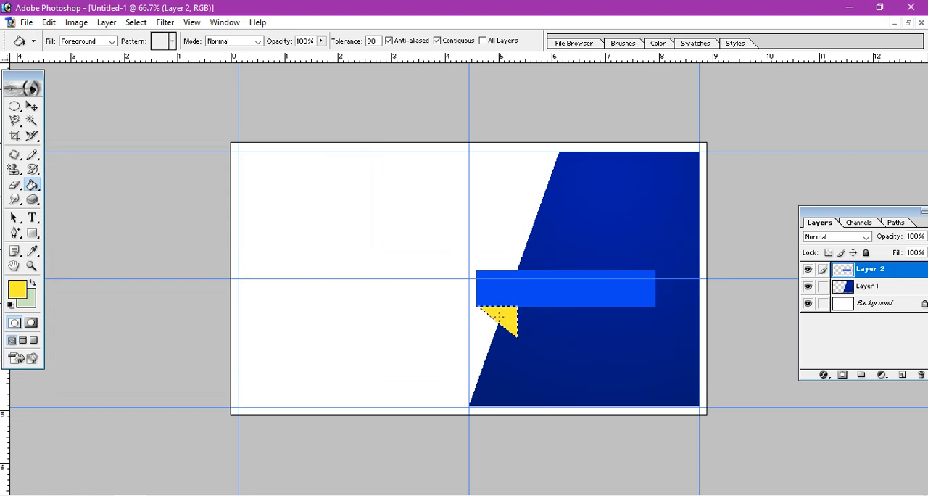
{"action": "left_click", "coordinate": [32, 107]}
{"action": "key", "text": "ctrl+d"}
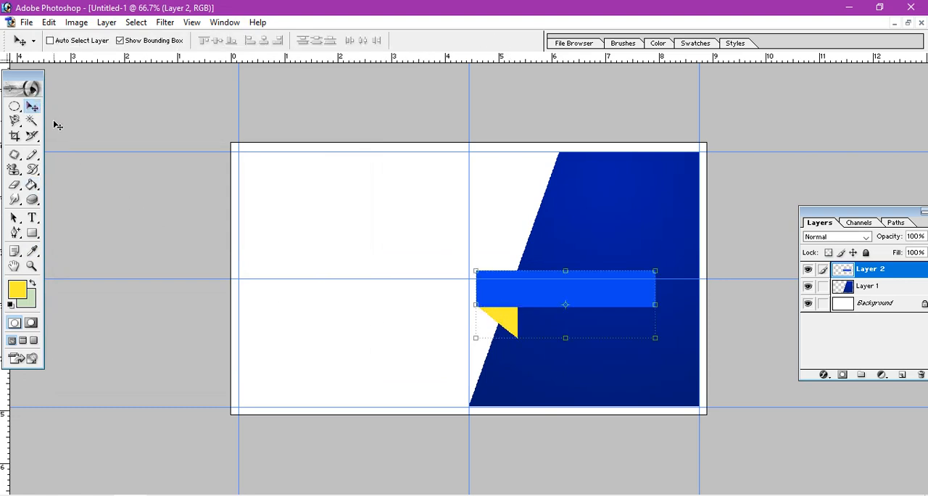
Move the bar and triangle up until their left edge meets the vertical centre guide, and try clipping them to the slanted shape.
{"action": "left_click_drag", "start_coordinate": [501, 322], "coordinate": [491, 304]}
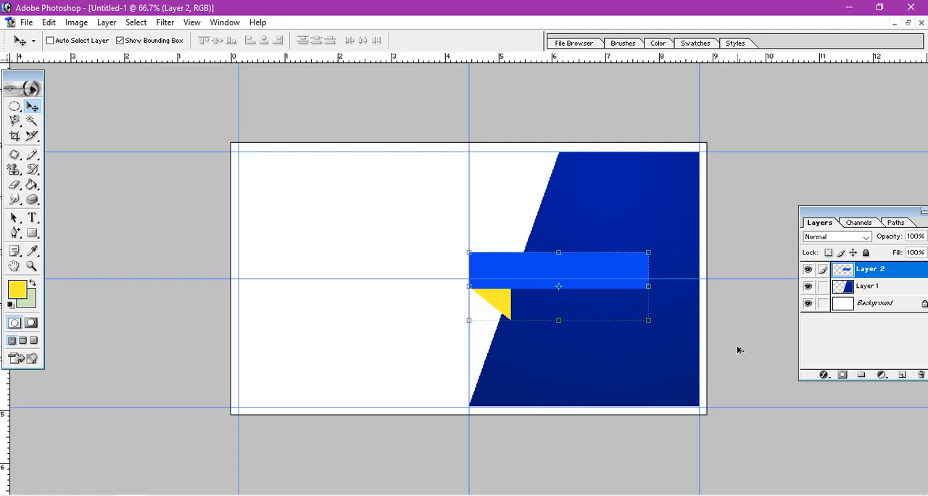
{"action": "key", "text": "ctrl+g"}
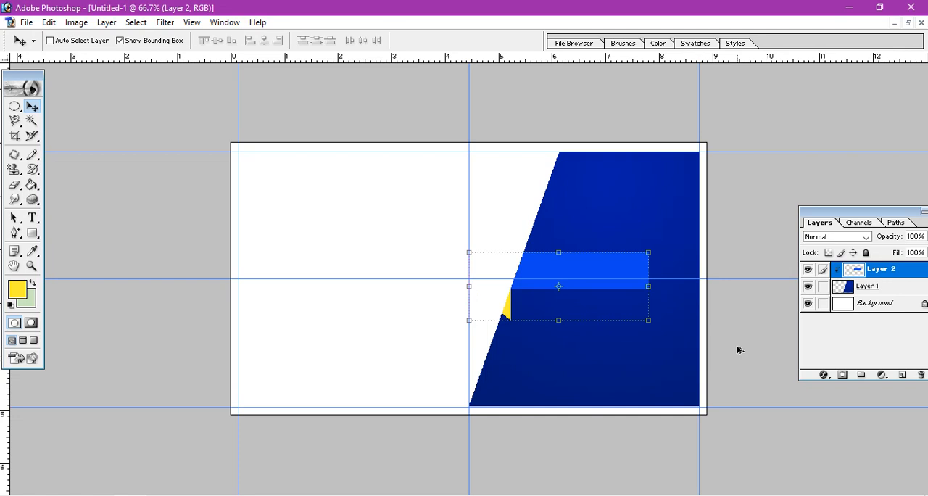
{"action": "key", "text": "ctrl+z"}
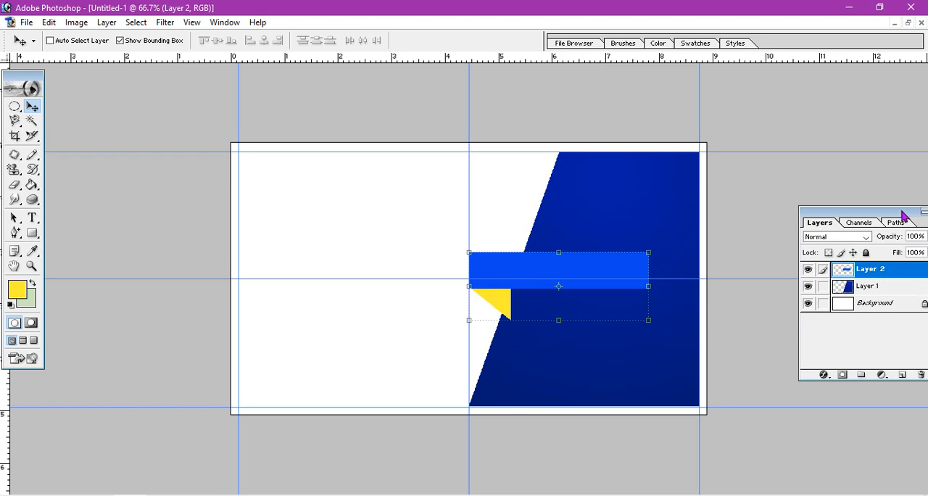
Bring the whole Layers palette into view and pick Layer 2 from the layers under the yellow triangle.
{"action": "left_click_drag", "start_coordinate": [862, 211], "coordinate": [820, 208]}
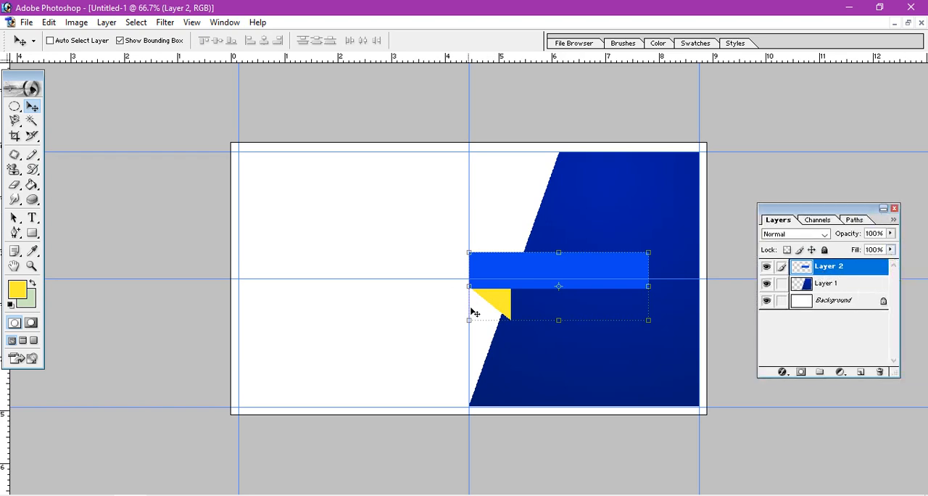
{"action": "right_click", "coordinate": [501, 306]}
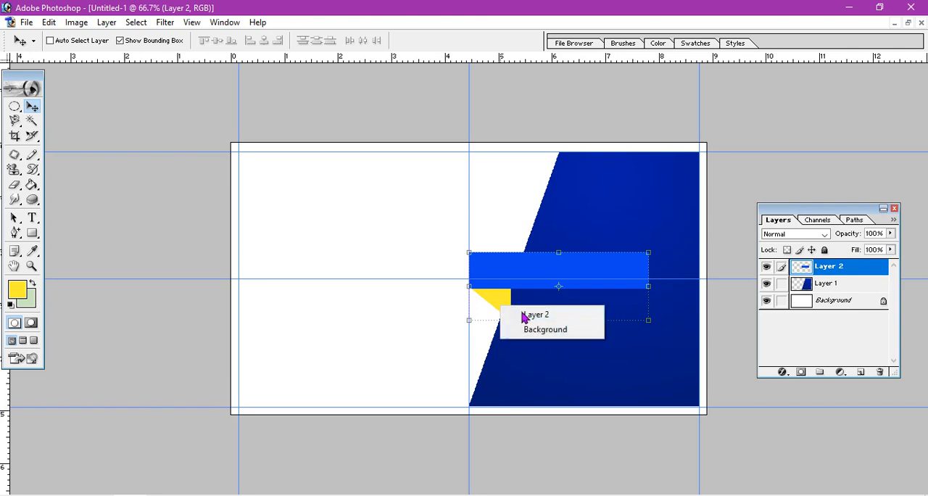
{"action": "left_click", "coordinate": [524, 317]}
{"action": "left_click_drag", "start_coordinate": [491, 298], "coordinate": [505, 282]}
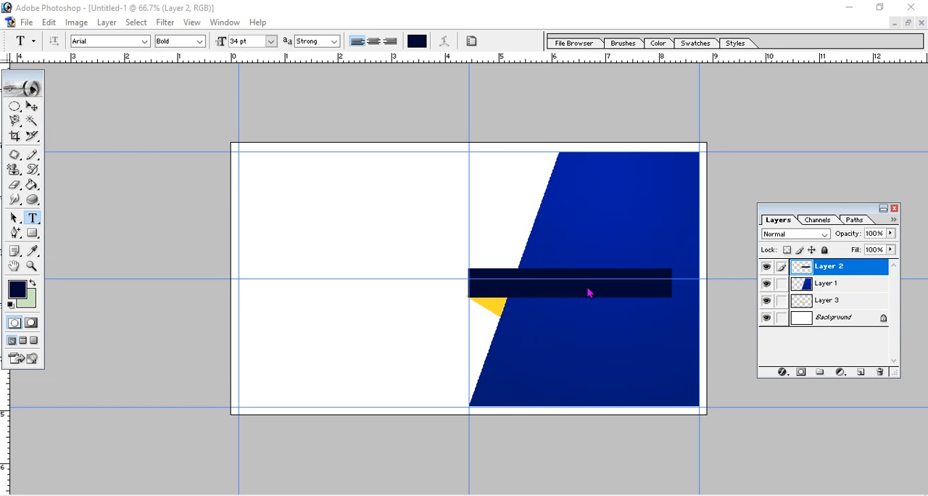
Activate the Move tool and hide the guides over the card layout.
{"action": "left_click", "coordinate": [32, 107]}
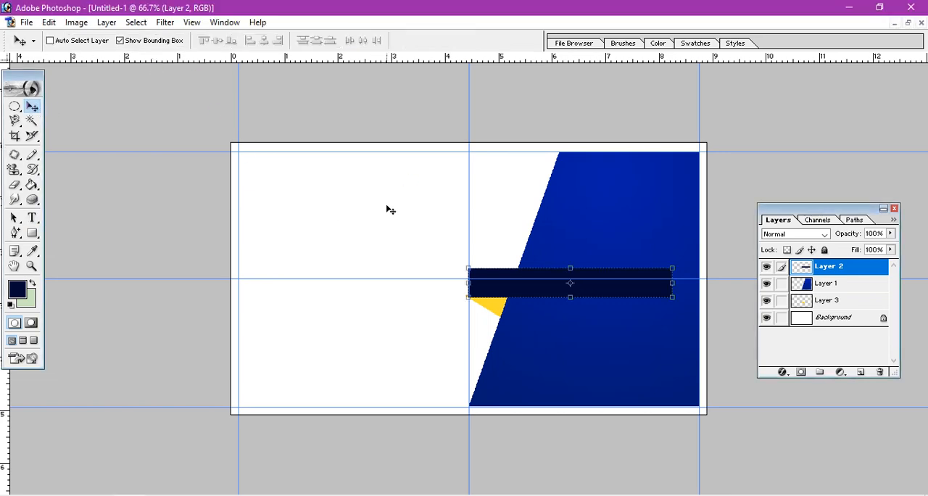
{"action": "key", "text": "ctrl+h"}
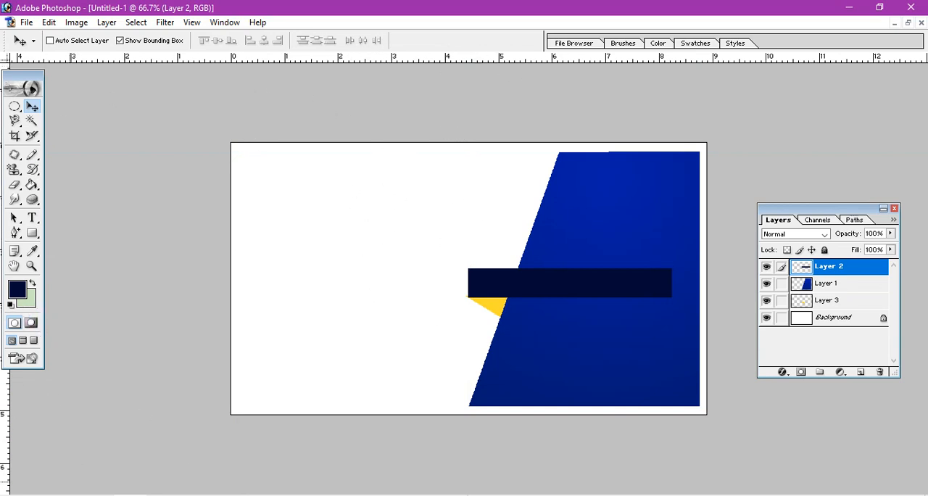
Start a 6 pt Arial Bold text line on the dark navy bar and set the text color to near-white F1F2F8.
{"action": "left_click", "coordinate": [32, 217]}
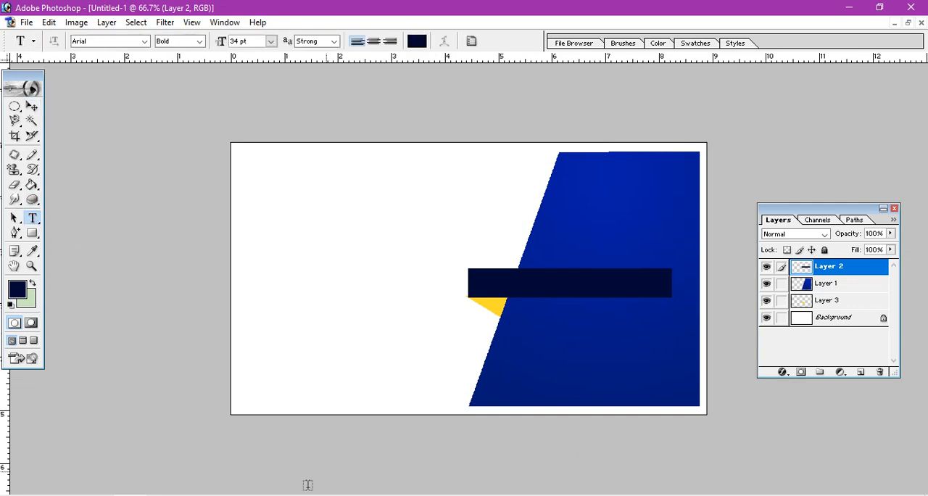
{"action": "left_click", "coordinate": [307, 484]}
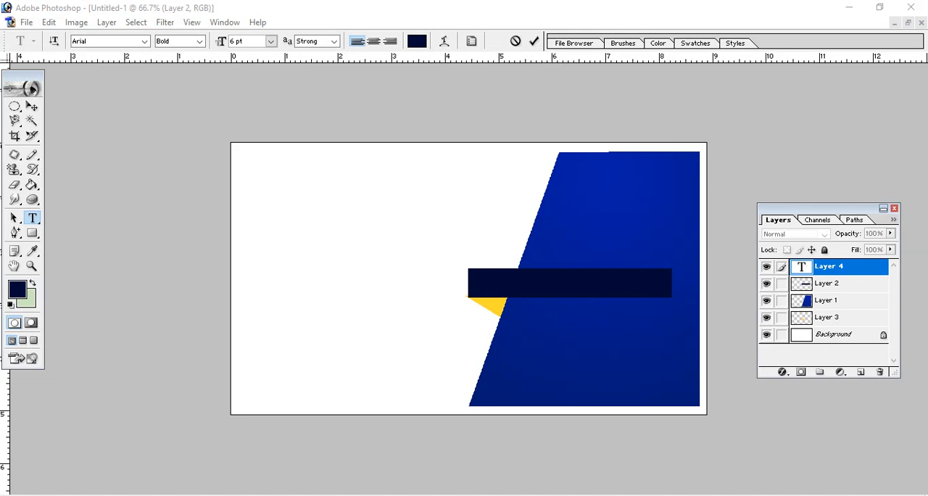
{"action": "left_click", "coordinate": [15, 293]}
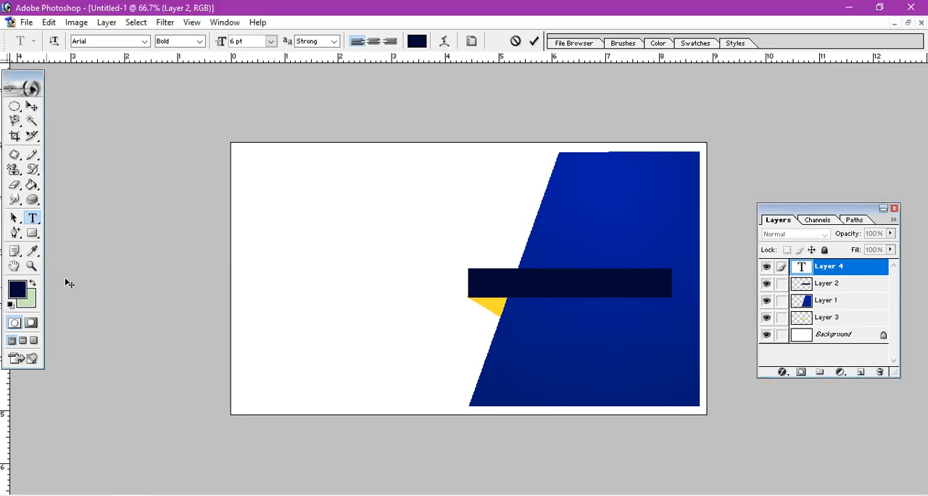
{"action": "left_click", "coordinate": [16, 292]}
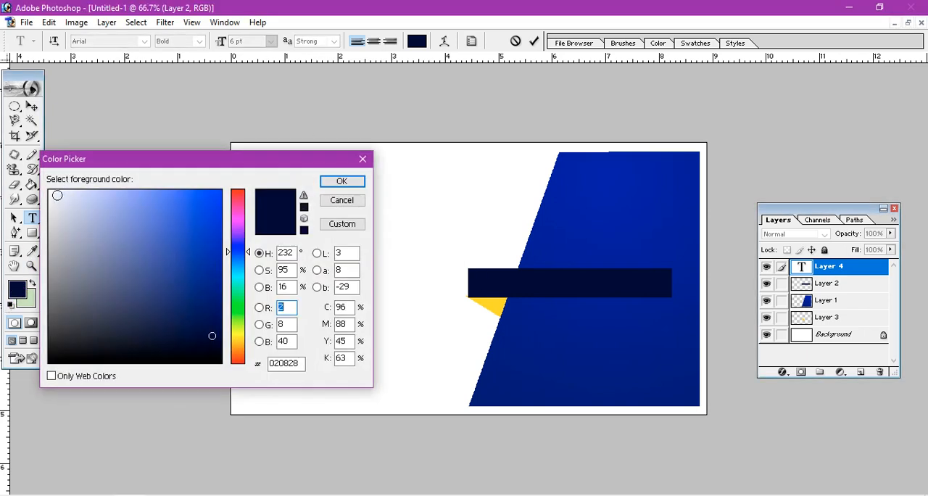
{"action": "left_click", "coordinate": [57, 195]}
{"action": "left_click", "coordinate": [346, 182]}
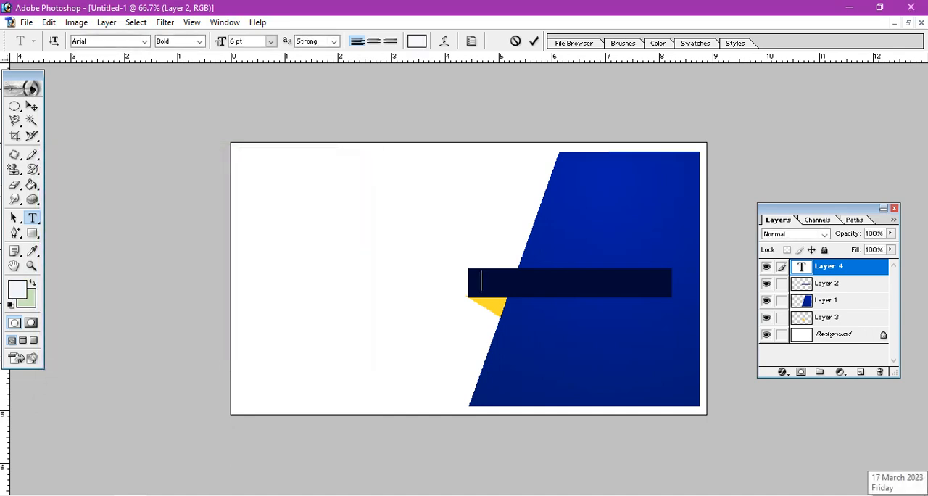
Enter the text "Smart Computer Education" on the navy bar.
{"action": "type", "text": "Smart Computer"}
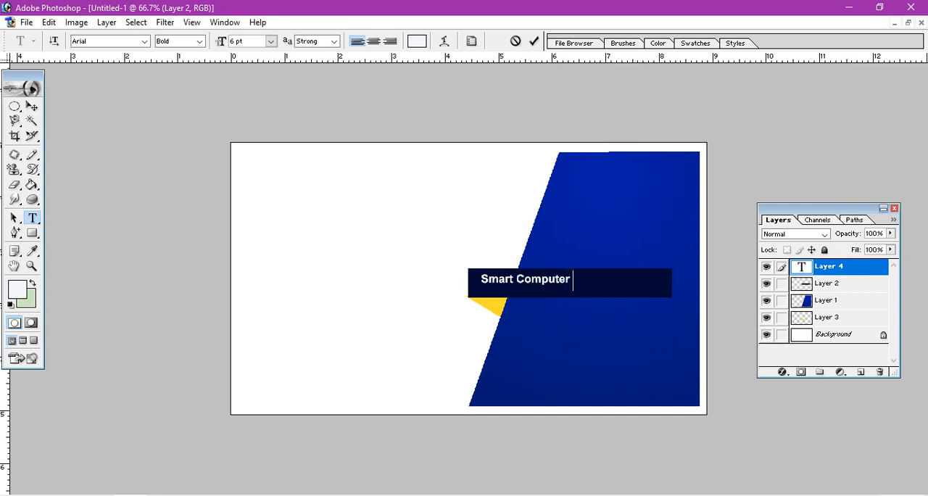
{"action": "type", "text": " Edi"}
{"action": "type", "text": "ca "}
{"action": "type", "text": "ion"}
Enlarge the whole "Smart Computer Education" text to 8 pt and move it so it fits centred within the navy bar.
{"action": "left_click", "coordinate": [482, 279]}
{"action": "left_click_drag", "start_coordinate": [491, 281], "coordinate": [648, 291]}
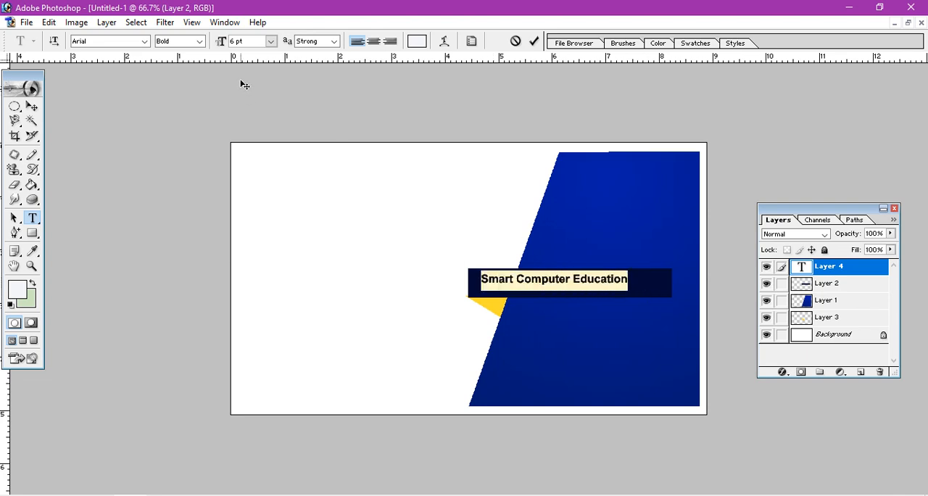
{"action": "left_click", "coordinate": [270, 42]}
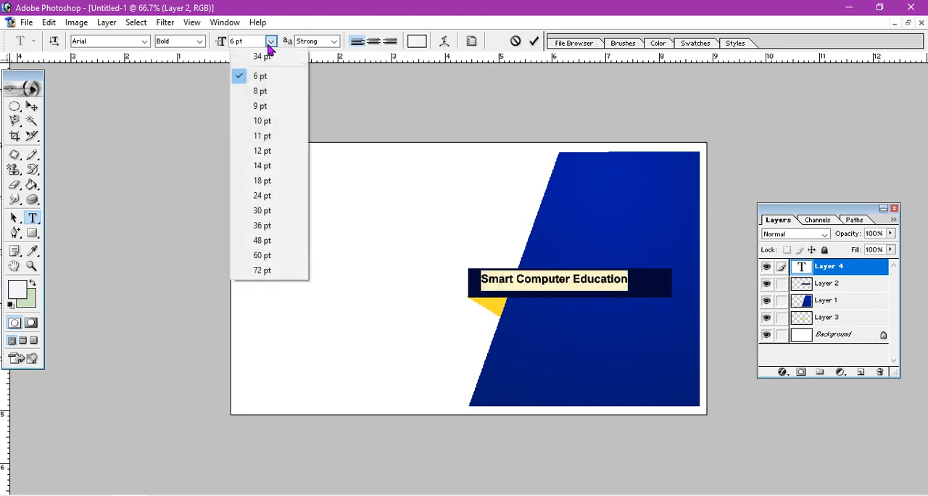
{"action": "left_click", "coordinate": [269, 91]}
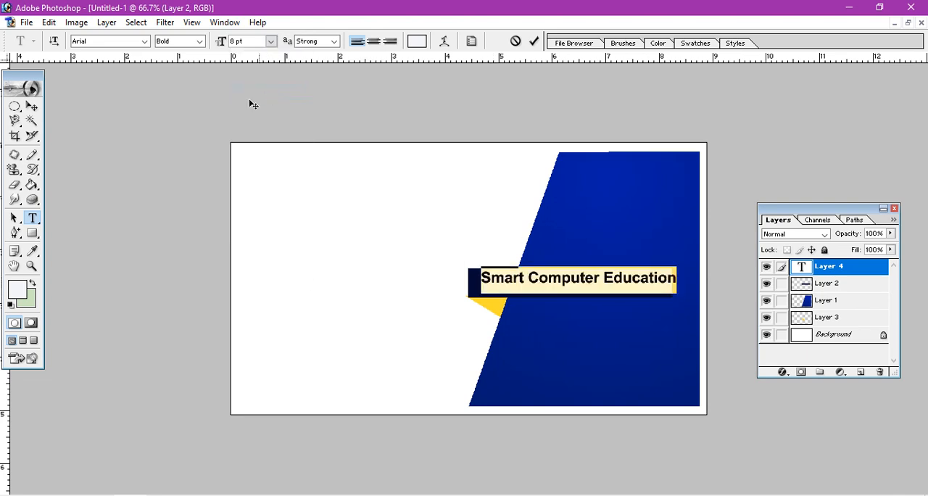
{"action": "left_click", "coordinate": [32, 107]}
{"action": "left_click_drag", "start_coordinate": [530, 281], "coordinate": [518, 282]}
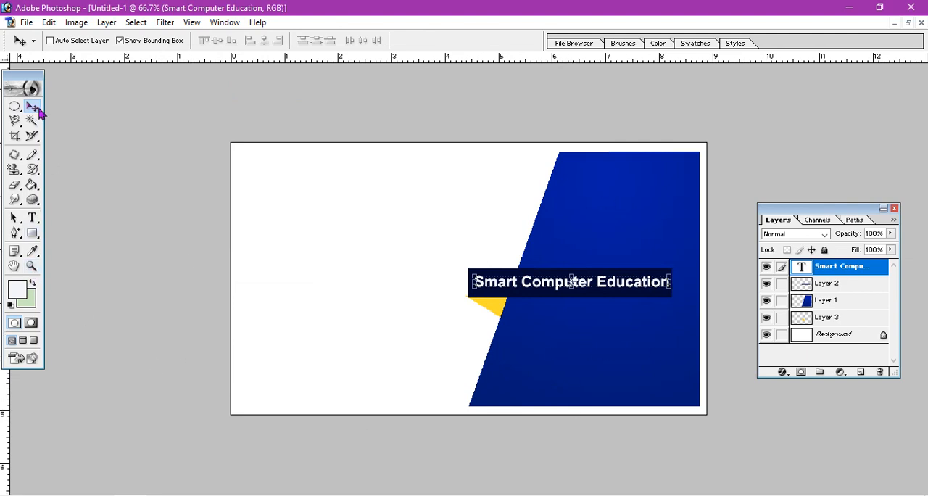
Add the text "Contact Us:" at 6 pt below the navy bar on the blue shape and commit it.
{"action": "left_click", "coordinate": [33, 218]}
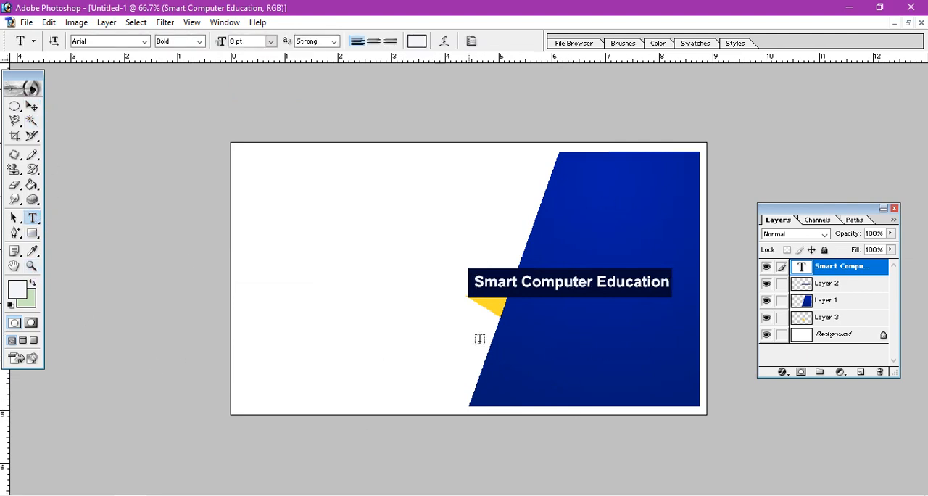
{"action": "left_click", "coordinate": [523, 310]}
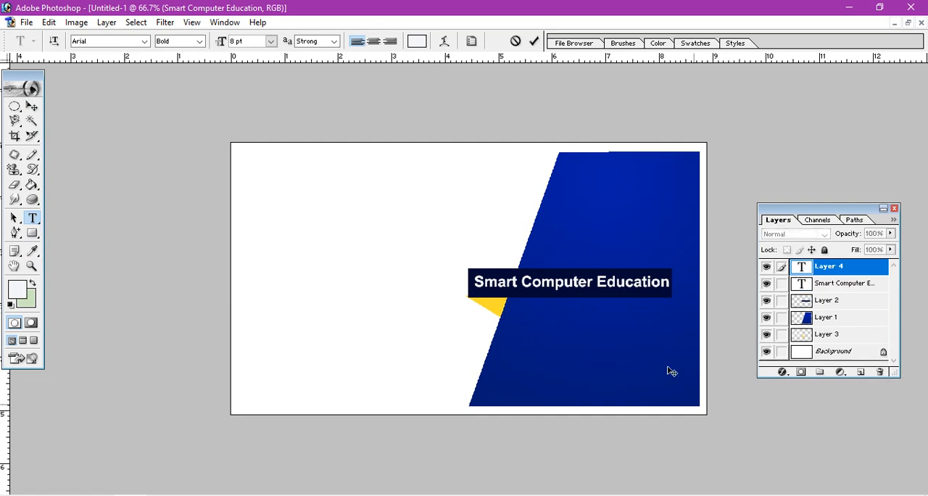
{"action": "left_click", "coordinate": [270, 42]}
{"action": "left_click", "coordinate": [262, 75]}
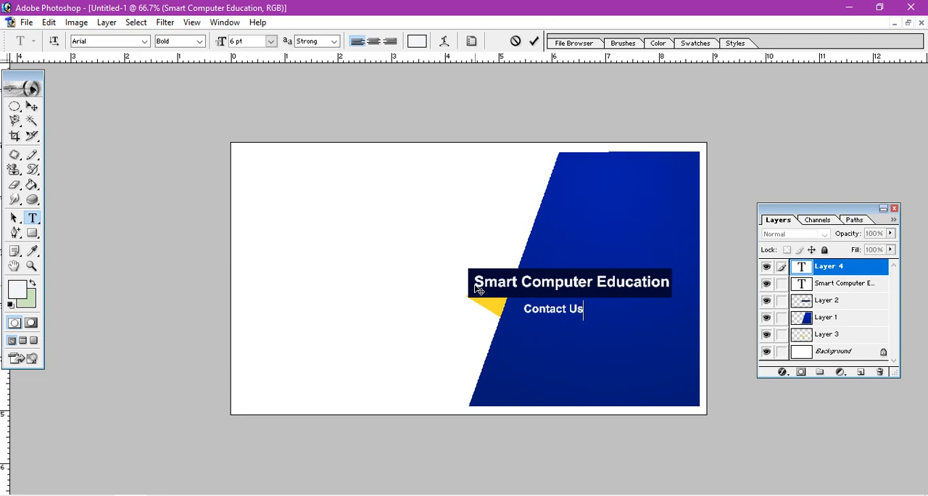
{"action": "type", "text": ":"}
{"action": "left_click", "coordinate": [32, 106]}
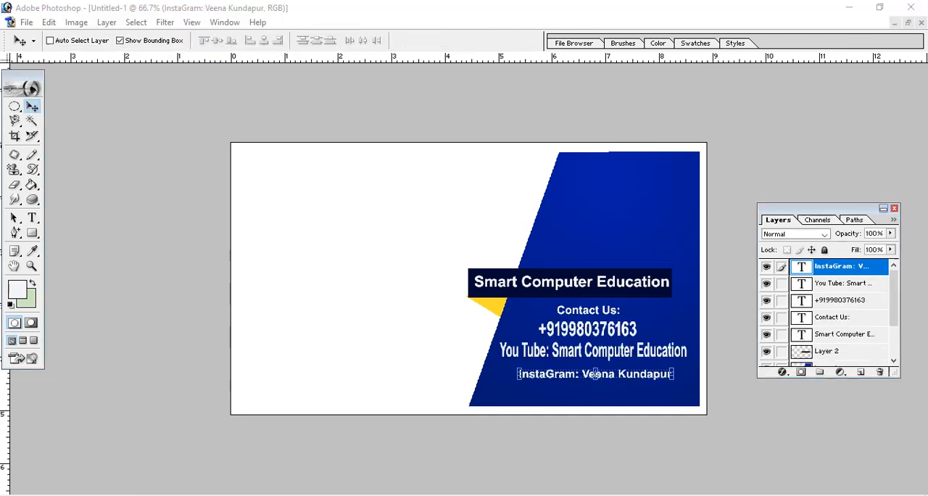
Start a text line in the white area beside the navy bar and set the text color to red C90505.
{"action": "left_click", "coordinate": [32, 216]}
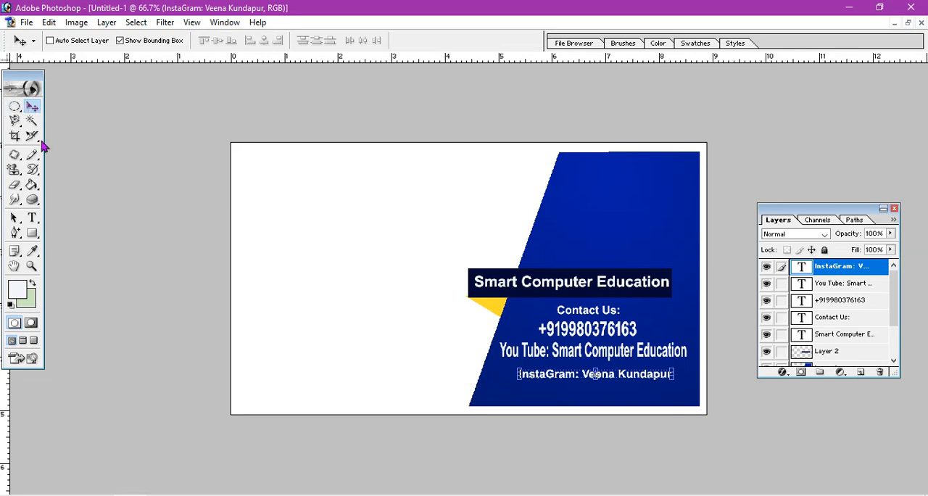
{"action": "left_click", "coordinate": [32, 217]}
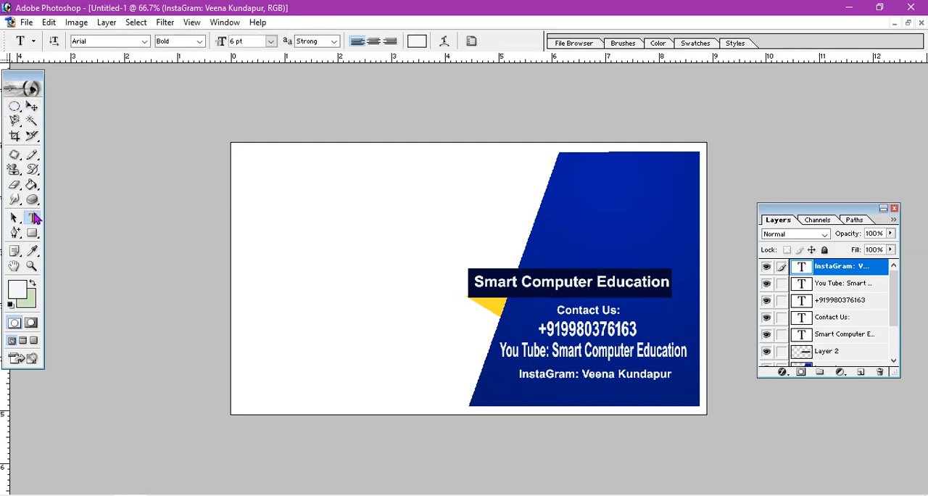
{"action": "left_click", "coordinate": [249, 280]}
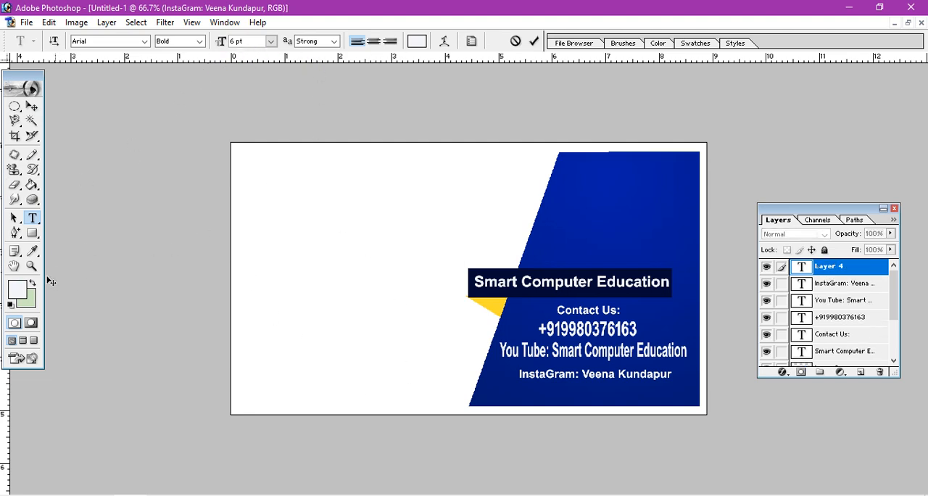
{"action": "left_click", "coordinate": [17, 290]}
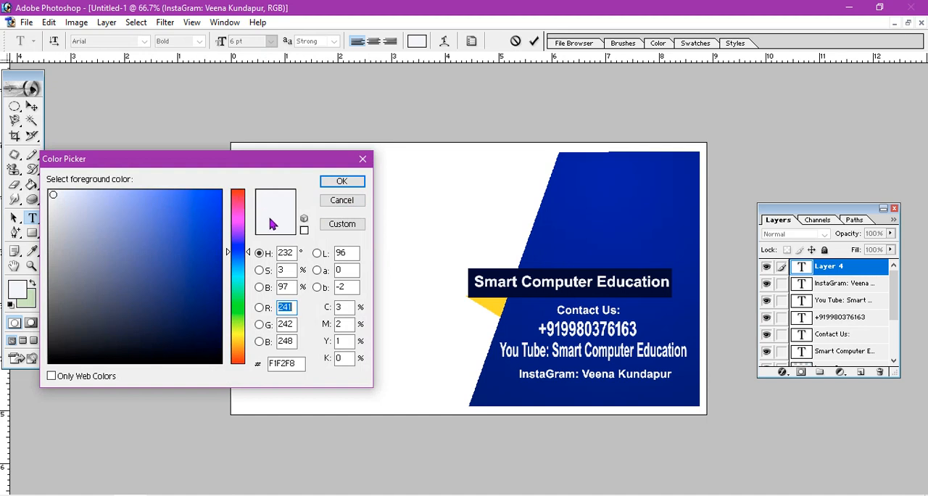
{"action": "left_click", "coordinate": [245, 194]}
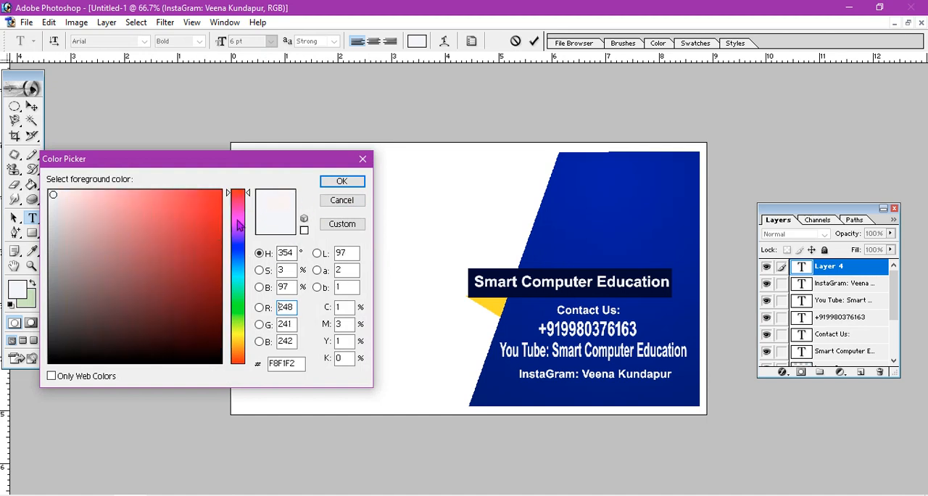
{"action": "left_click", "coordinate": [244, 199]}
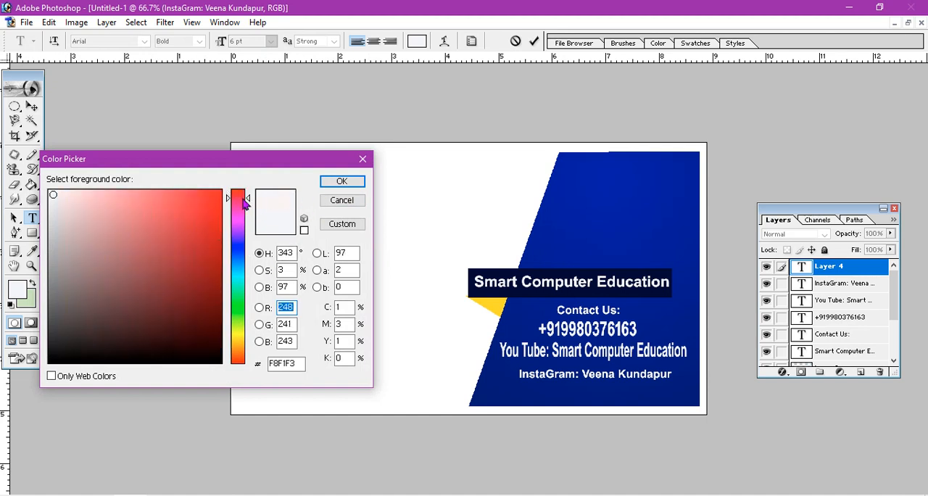
{"action": "left_click", "coordinate": [216, 227]}
{"action": "left_click", "coordinate": [211, 272]}
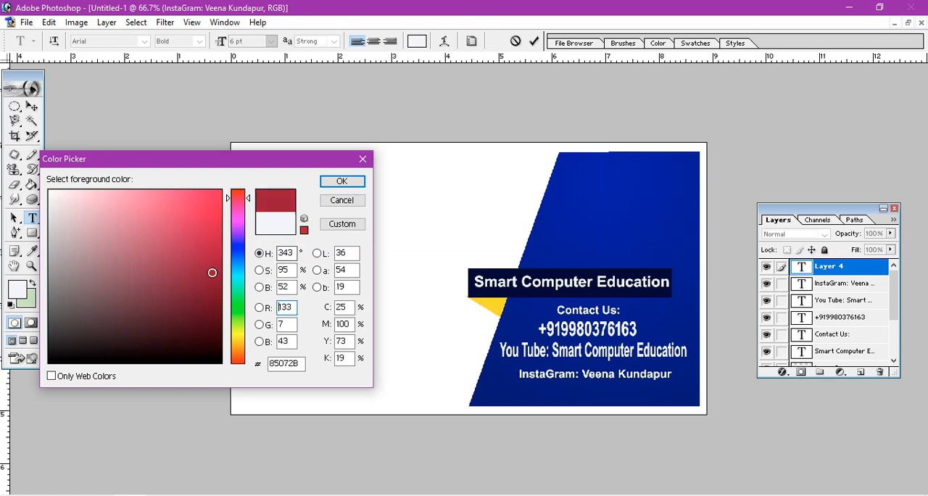
{"action": "left_click", "coordinate": [234, 205]}
{"action": "left_click_drag", "start_coordinate": [240, 204], "coordinate": [240, 196]}
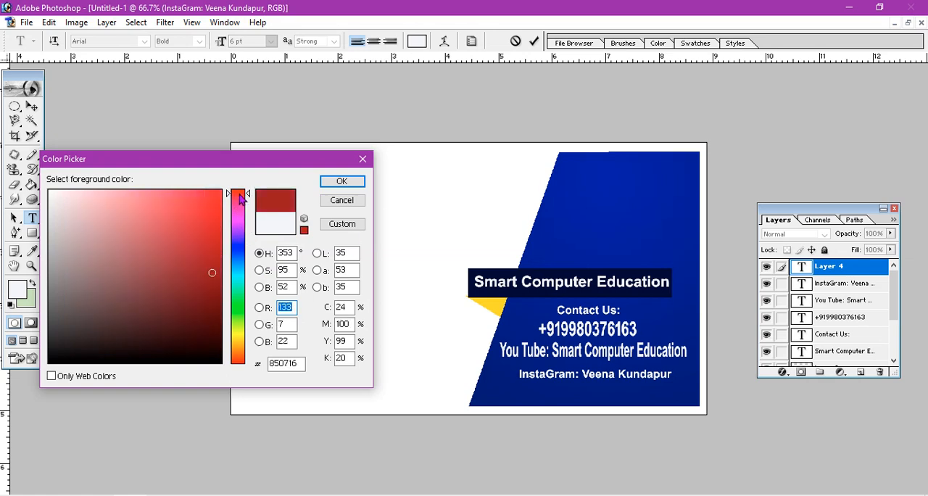
{"action": "left_click", "coordinate": [216, 212]}
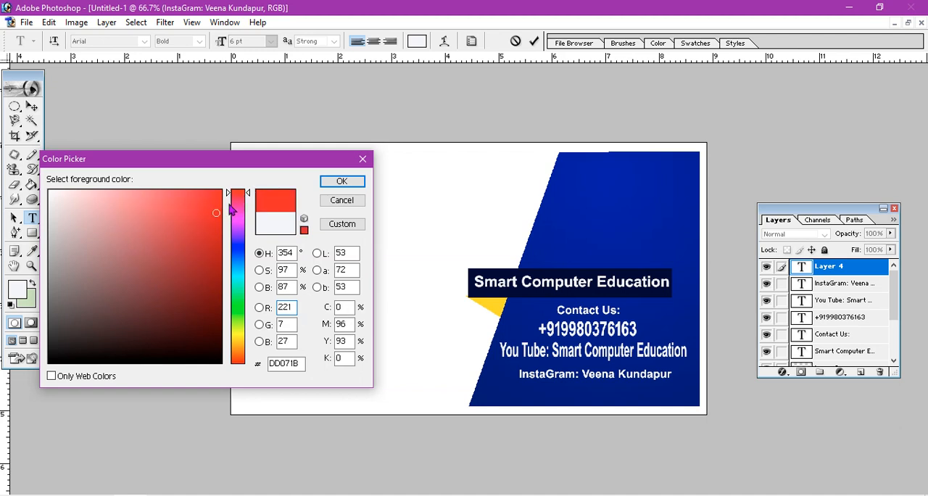
{"action": "left_click", "coordinate": [238, 199]}
{"action": "left_click", "coordinate": [212, 196]}
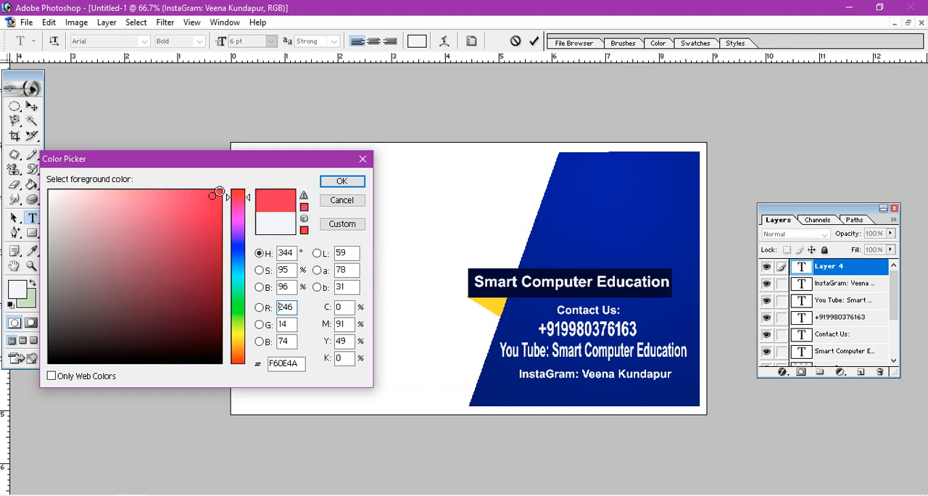
{"action": "left_click", "coordinate": [219, 193]}
{"action": "left_click_drag", "start_coordinate": [242, 197], "coordinate": [245, 188]}
{"action": "left_click", "coordinate": [218, 226]}
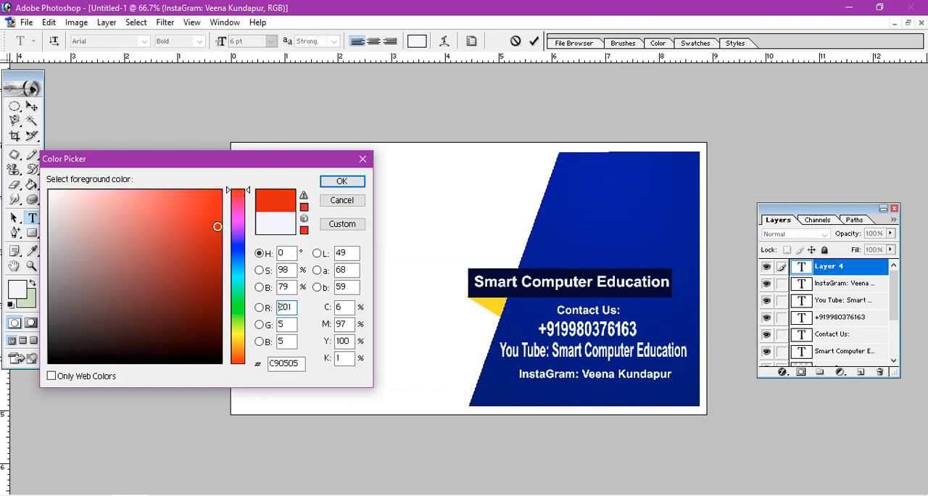
{"action": "left_click", "coordinate": [351, 185]}
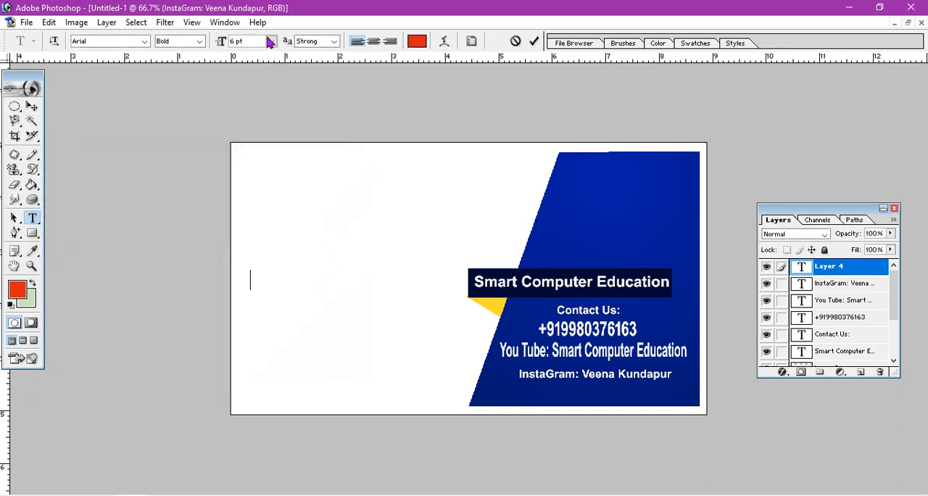
Set the font size to 8 pt and enter the red text "Computer Courses" in the white area.
{"action": "left_click", "coordinate": [271, 41]}
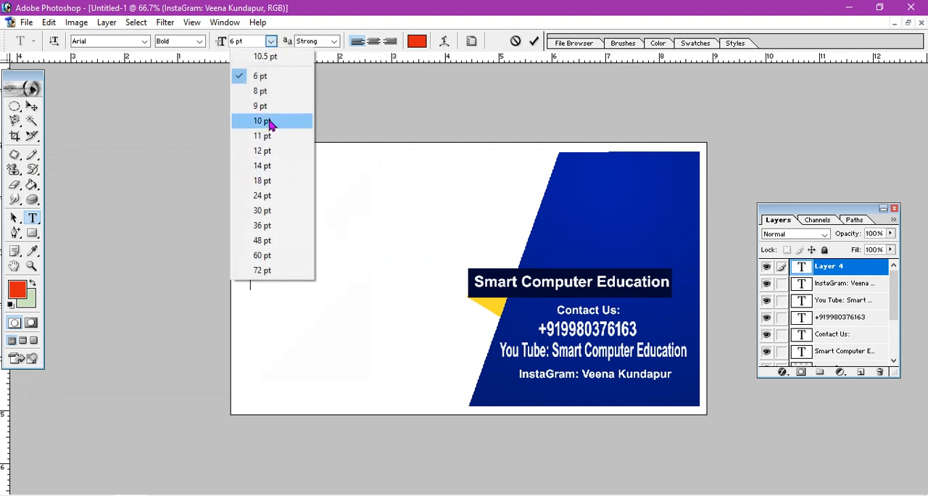
{"action": "left_click", "coordinate": [261, 91]}
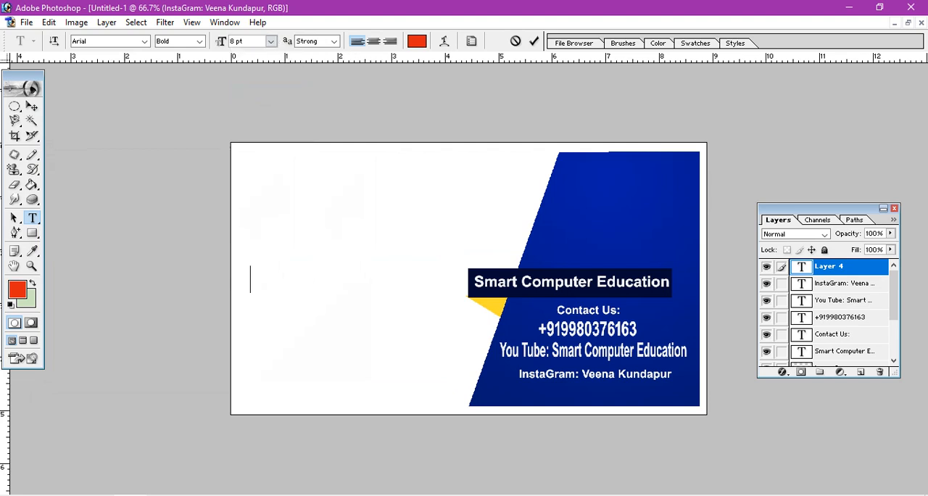
{"action": "type", "text": "Comput"}
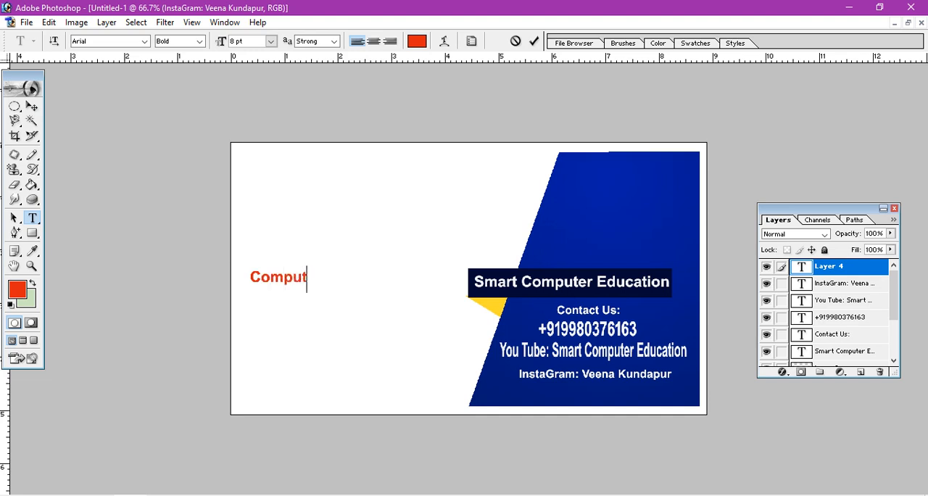
{"action": "type", "text": "er Courses"}
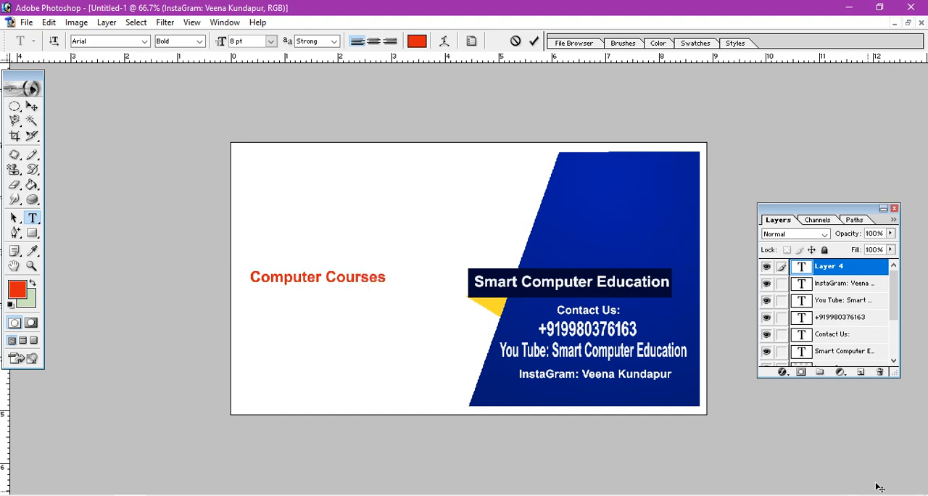
Enlarge the whole "Computer Courses" text to 10 pt and commit it with the Move tool.
{"action": "left_click_drag", "start_coordinate": [250, 278], "coordinate": [491, 283]}
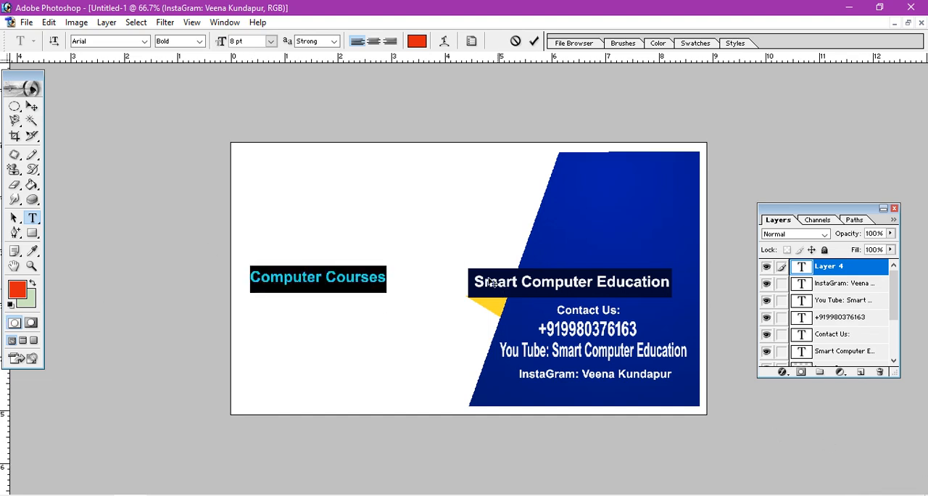
{"action": "left_click", "coordinate": [270, 41]}
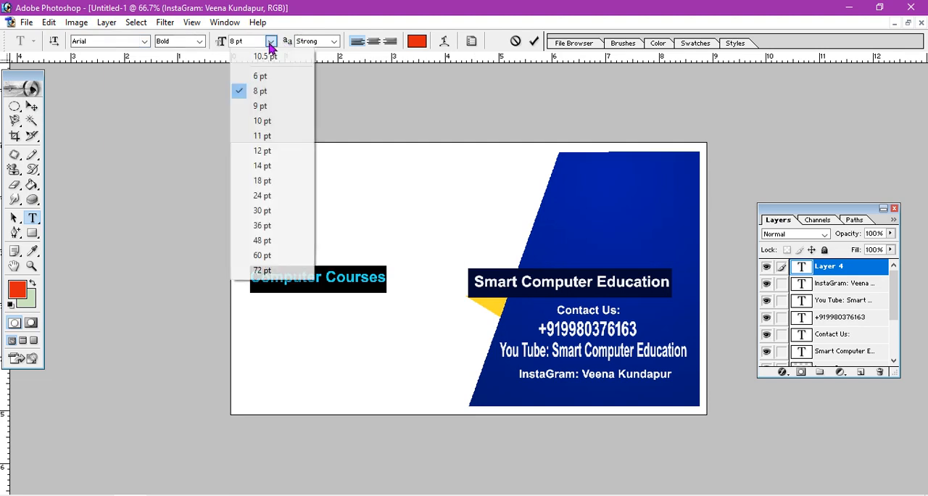
{"action": "left_click", "coordinate": [262, 122]}
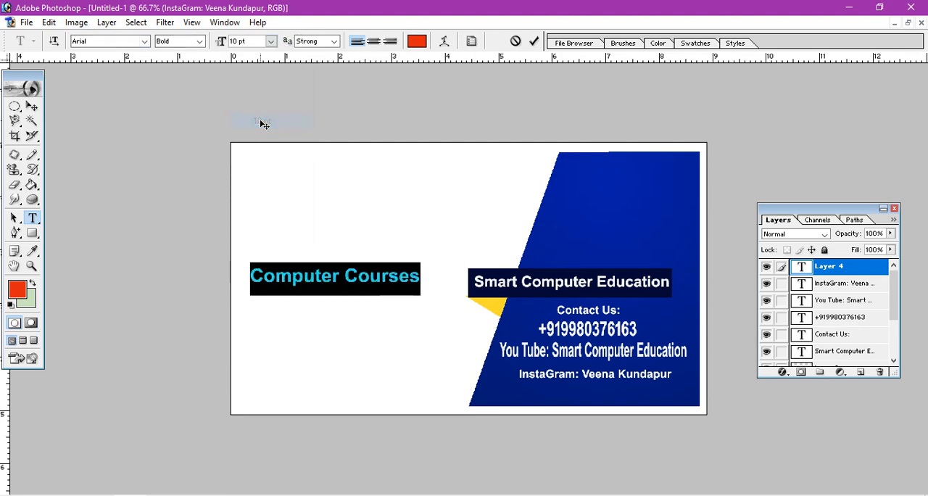
{"action": "left_click", "coordinate": [31, 106]}
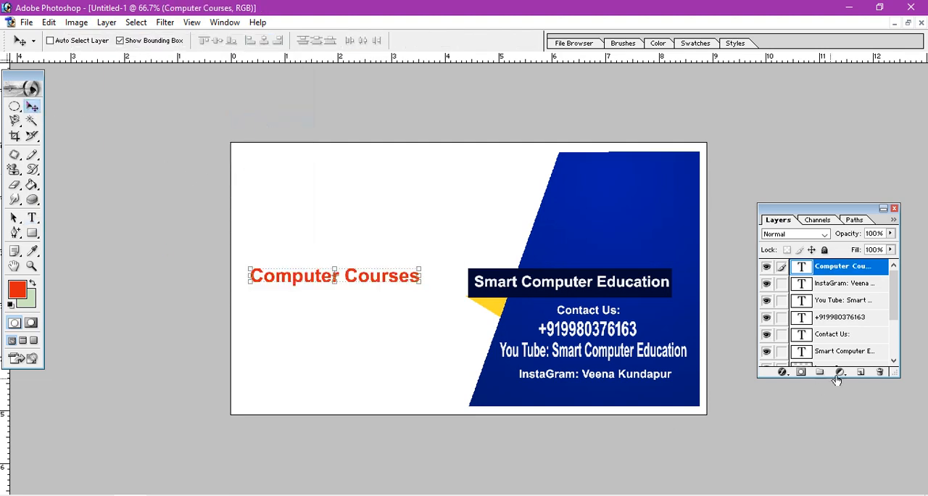
Give the "Computer Courses" heading a slightly thickened yellow FFEA00 stroke and shift the heading slightly down.
{"action": "left_click", "coordinate": [788, 373]}
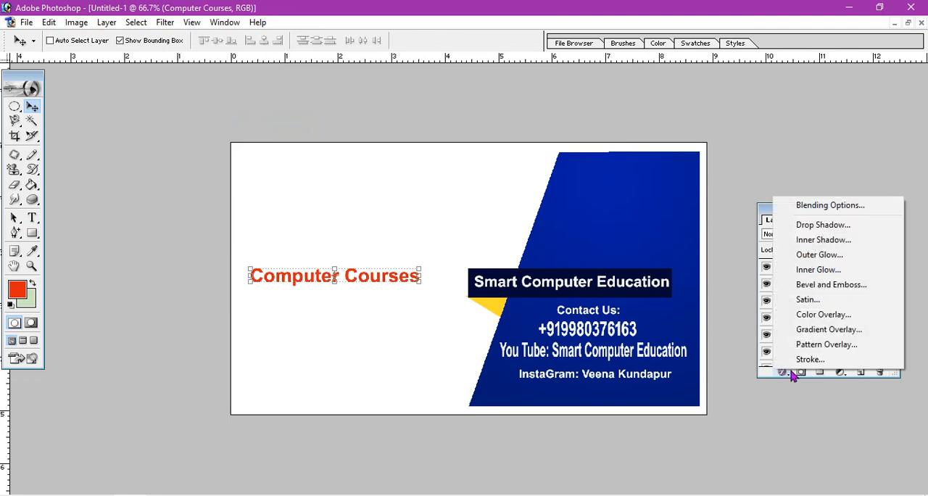
{"action": "left_click", "coordinate": [804, 359]}
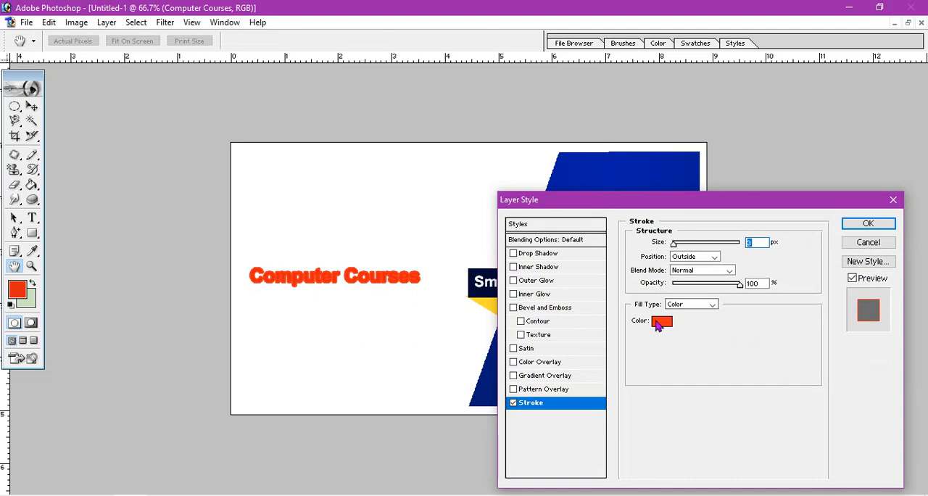
{"action": "left_click", "coordinate": [660, 321]}
{"action": "left_click", "coordinate": [242, 338]}
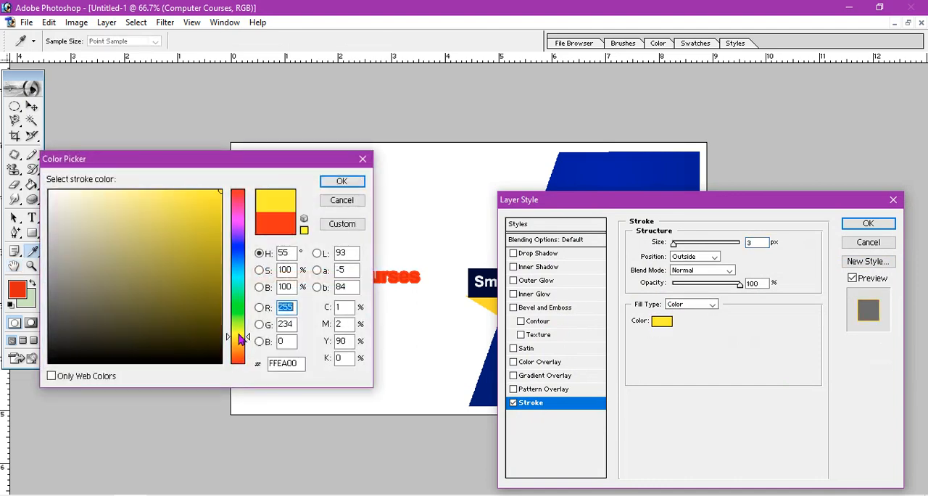
{"action": "left_click", "coordinate": [342, 180]}
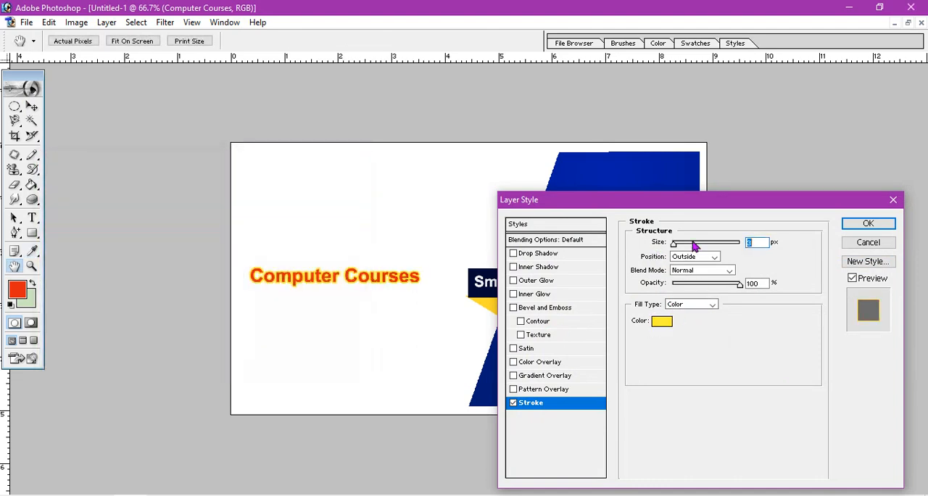
{"action": "mouse_move", "coordinate": [678, 247]}
{"action": "left_mouse_down"}
{"action": "mouse_move", "coordinate": [685, 245]}
{"action": "mouse_move", "coordinate": [676, 245]}
{"action": "left_mouse_up"}
{"action": "left_click", "coordinate": [869, 224]}
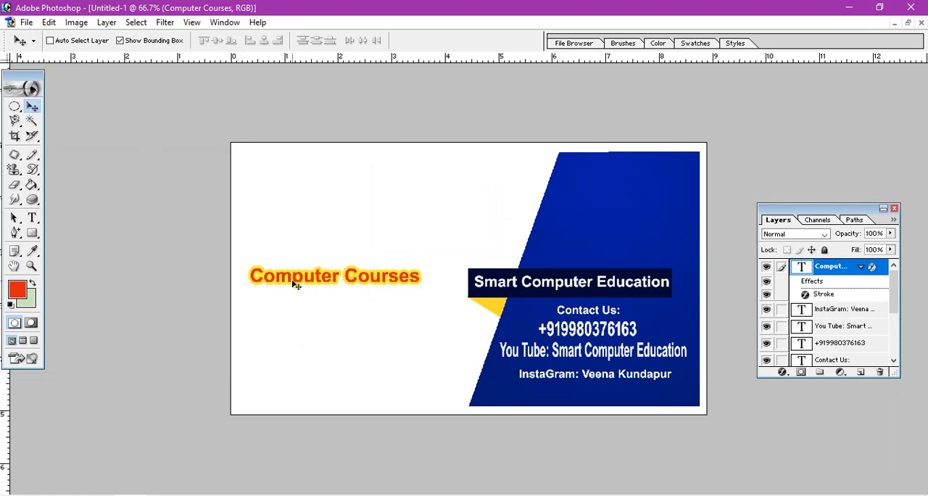
{"action": "left_click_drag", "start_coordinate": [294, 285], "coordinate": [293, 293]}
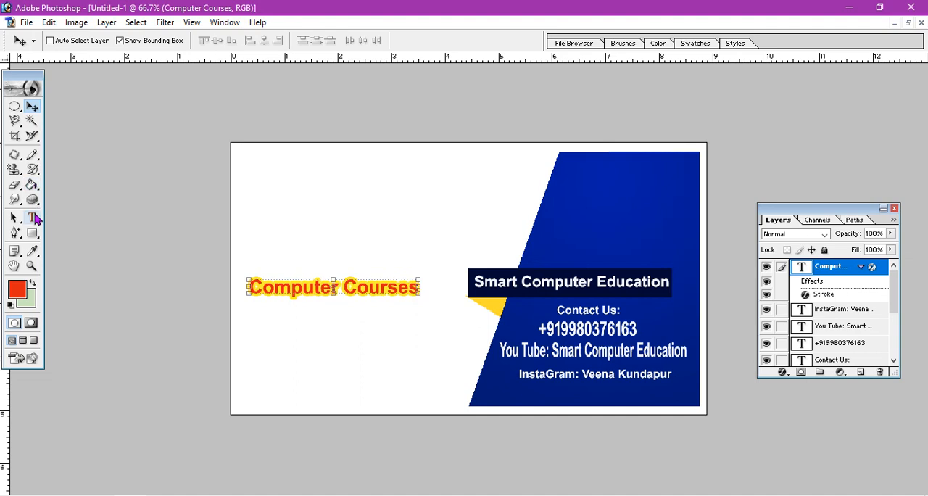
Start a new text line below the "Computer Courses" heading with dark blue text color and a 6 pt font size.
{"action": "left_click", "coordinate": [32, 217]}
{"action": "left_click", "coordinate": [265, 315]}
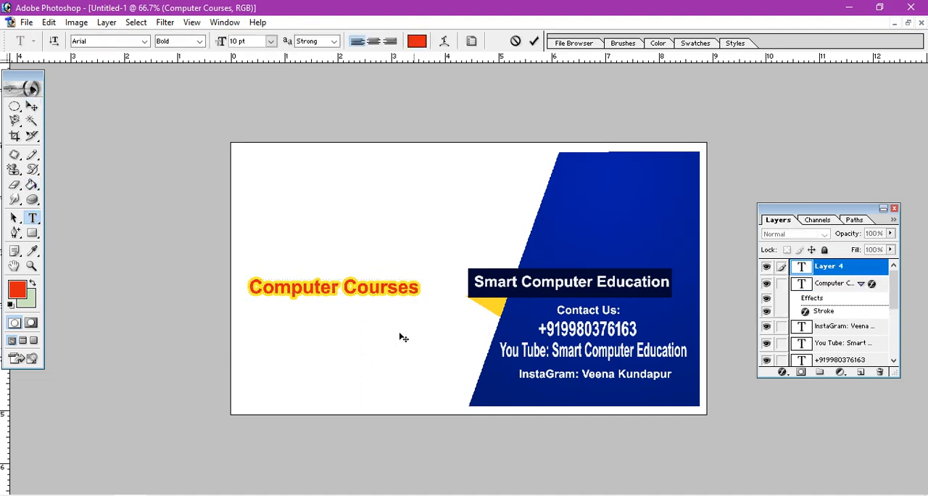
{"action": "left_click", "coordinate": [17, 289]}
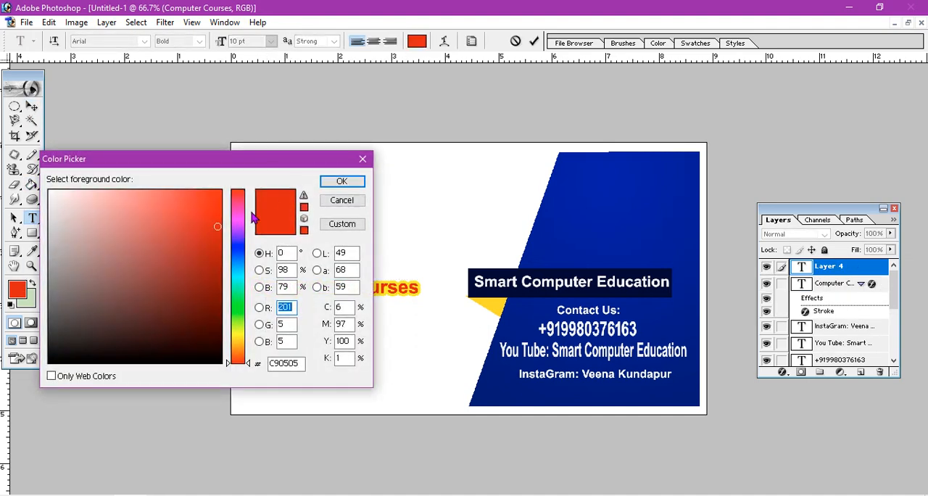
{"action": "left_click", "coordinate": [239, 249]}
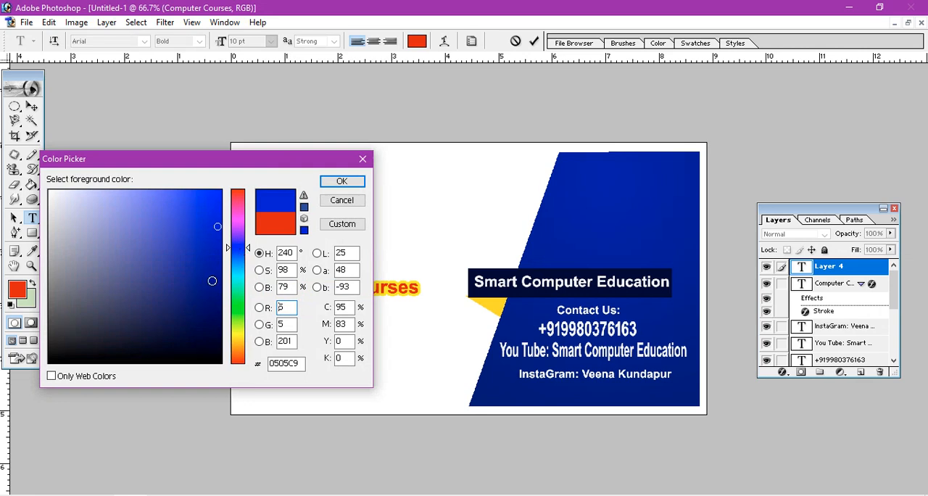
{"action": "left_click", "coordinate": [335, 185]}
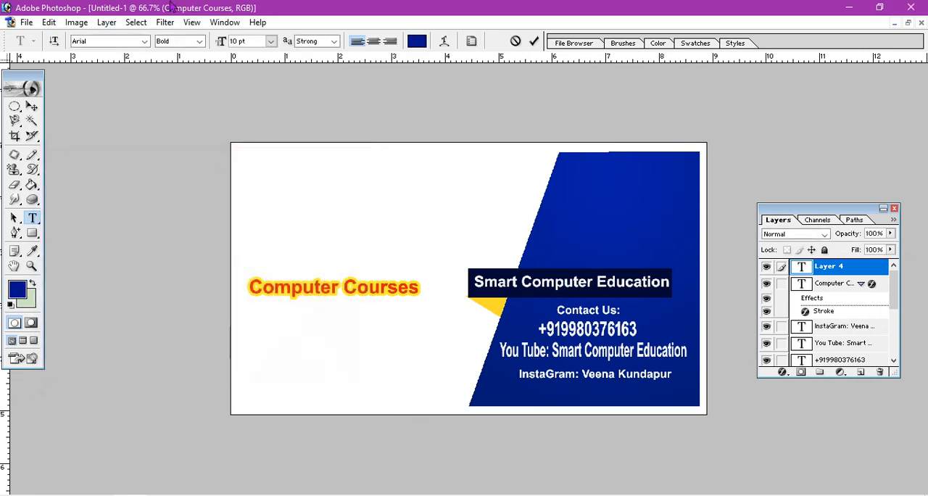
{"action": "left_click", "coordinate": [271, 41]}
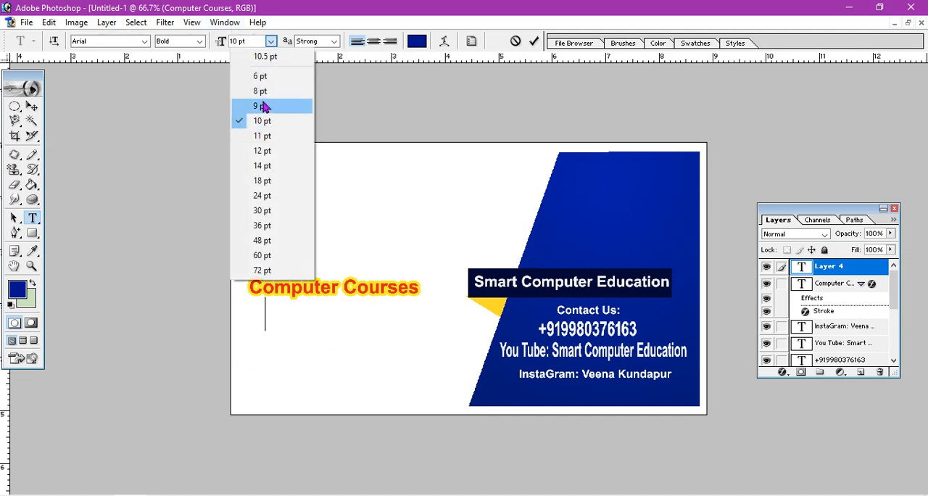
{"action": "left_click", "coordinate": [266, 76]}
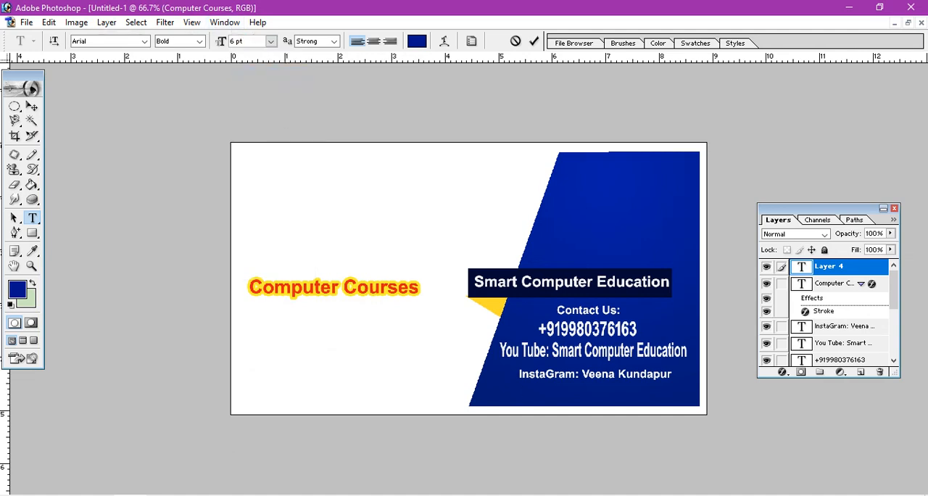
Enter the course name "Basic Computer" and center it under the "Computer Courses" heading.
{"action": "type", "text": "Basic Computer"}
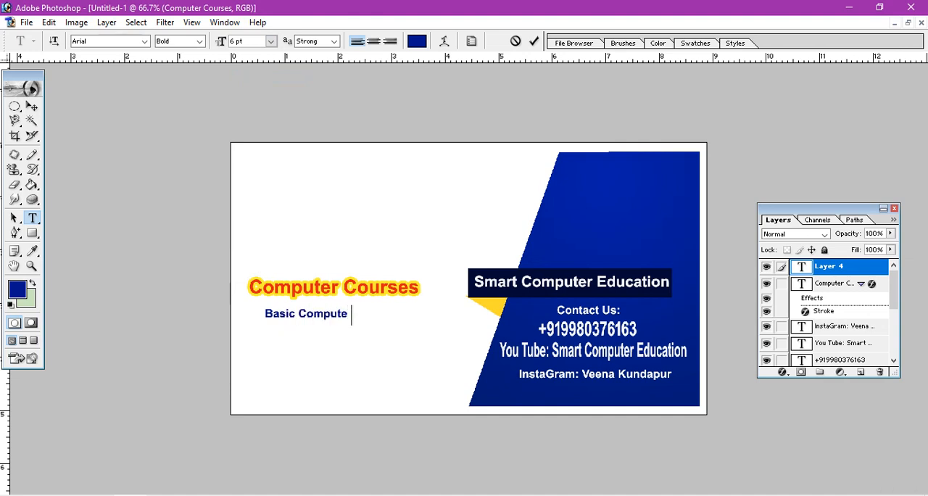
{"action": "left_click", "coordinate": [31, 107]}
{"action": "key", "text": "ctrl+t"}
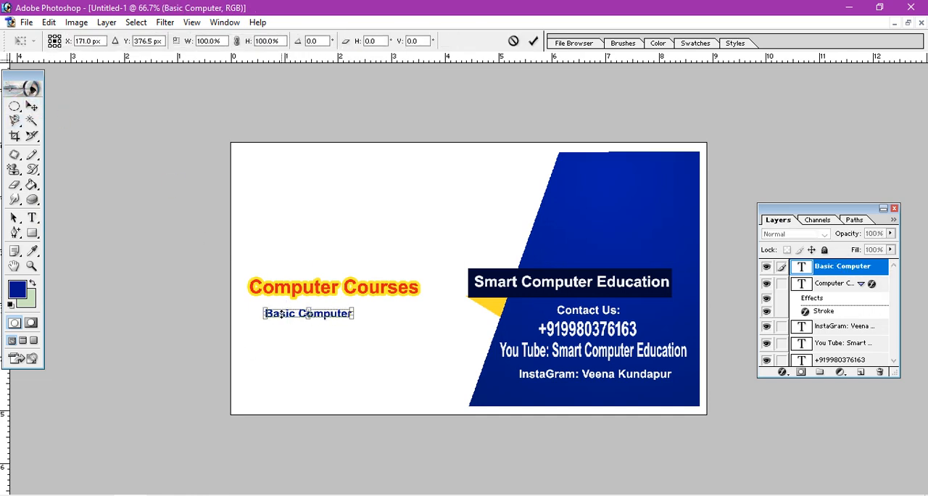
{"action": "left_click", "coordinate": [32, 107]}
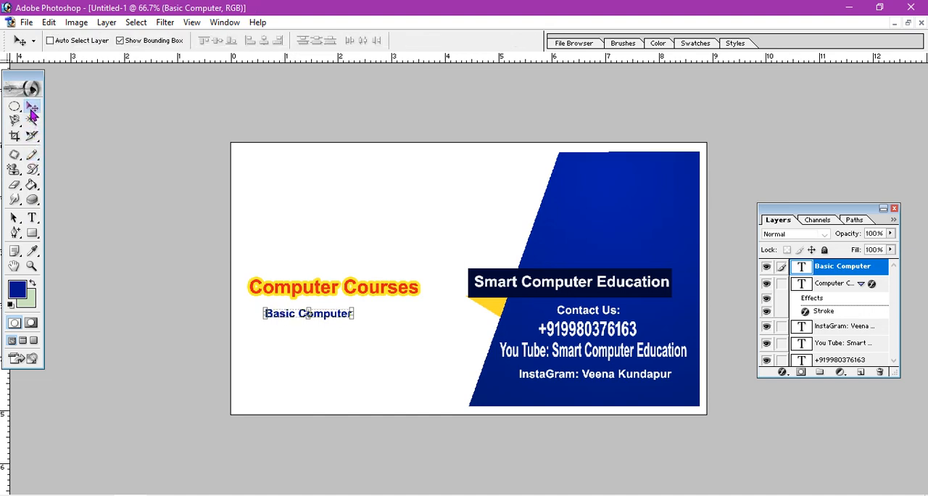
{"action": "left_click_drag", "start_coordinate": [327, 318], "coordinate": [366, 317]}
Add the text line "Tally ERP9 & Tally Prime" and center it beneath "Basic Computer".
{"action": "left_click", "coordinate": [33, 218]}
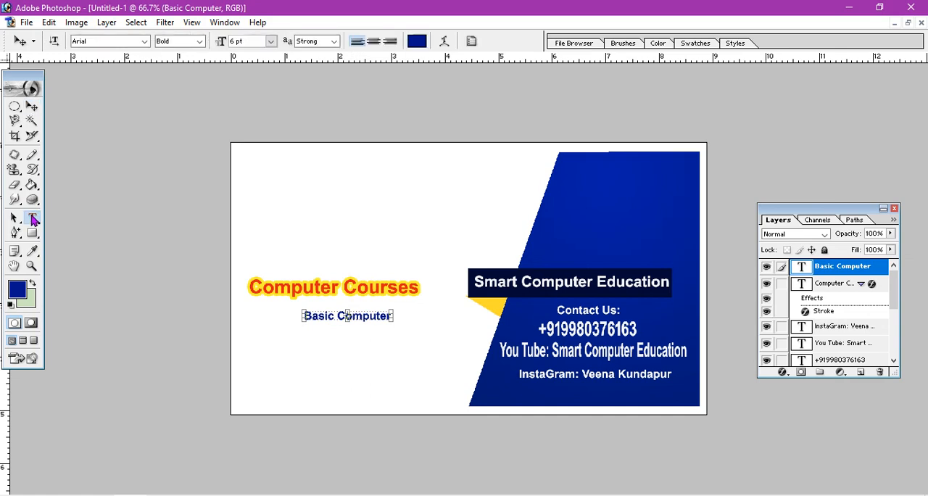
{"action": "left_click", "coordinate": [266, 330]}
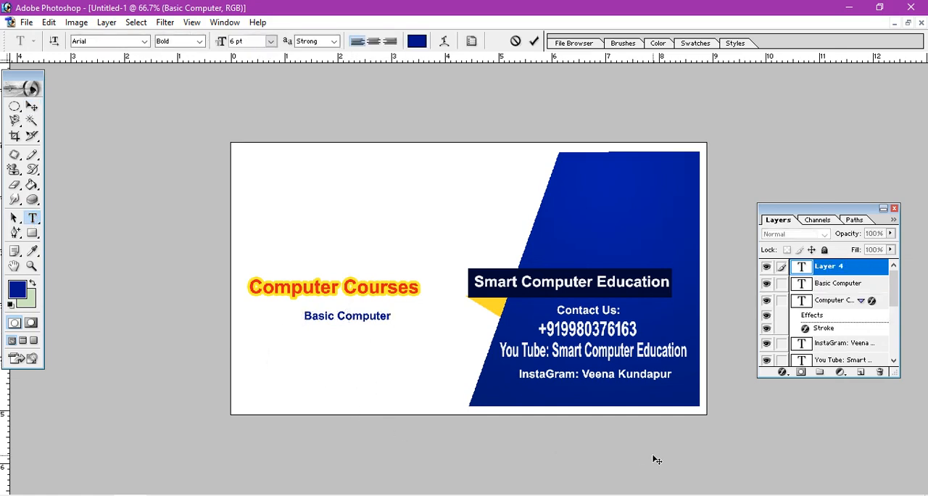
{"action": "type", "text": "Tas"}
{"action": "type", "text": "ly"}
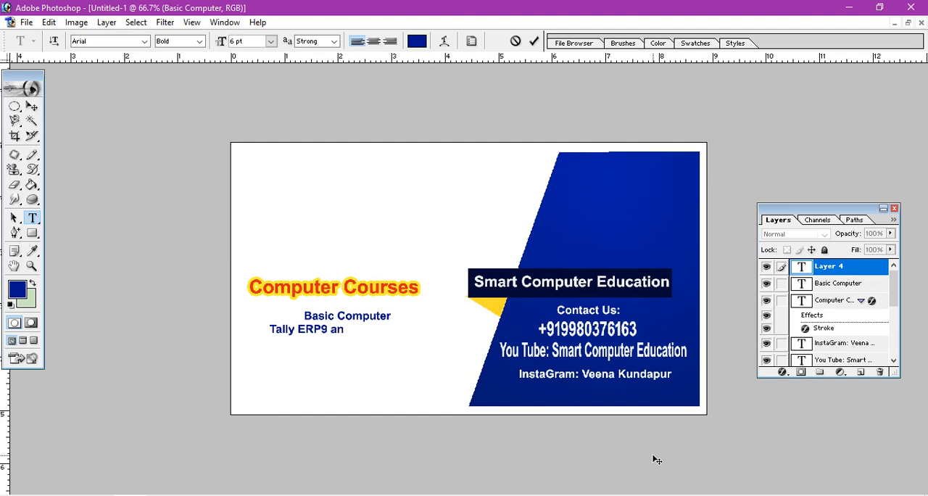
{"action": "type", "text": "ERP9 & Tally Pri"}
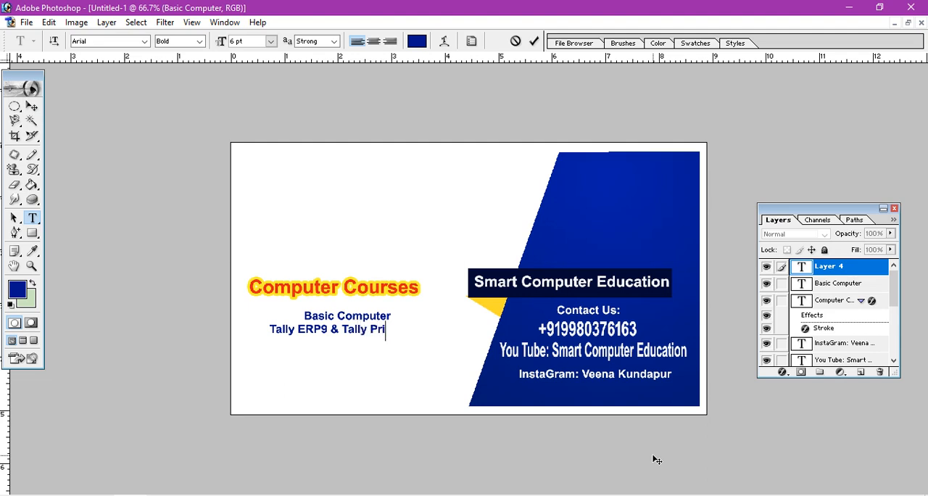
{"action": "type", "text": "me"}
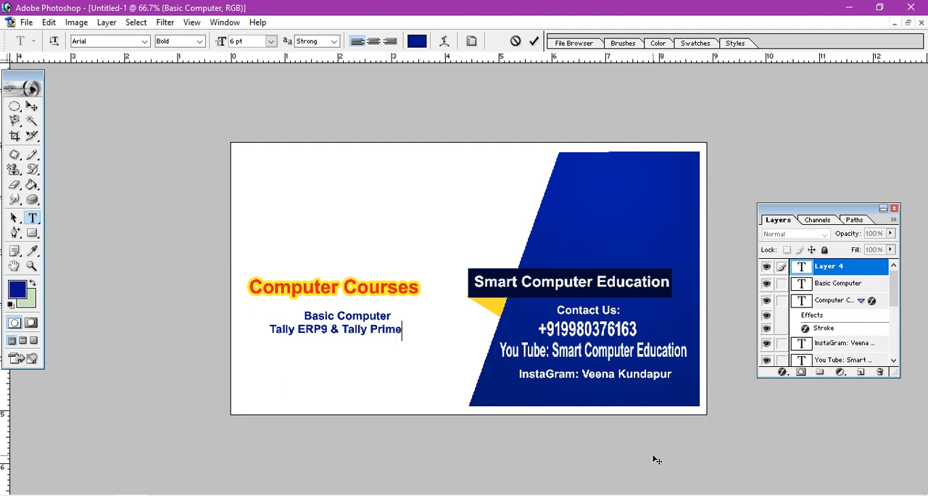
{"action": "left_click", "coordinate": [33, 107]}
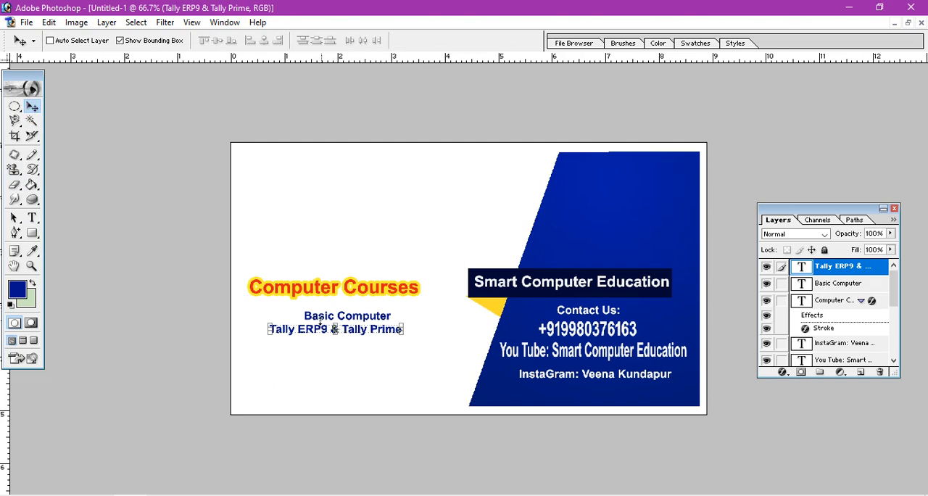
{"action": "left_click_drag", "start_coordinate": [324, 333], "coordinate": [329, 339]}
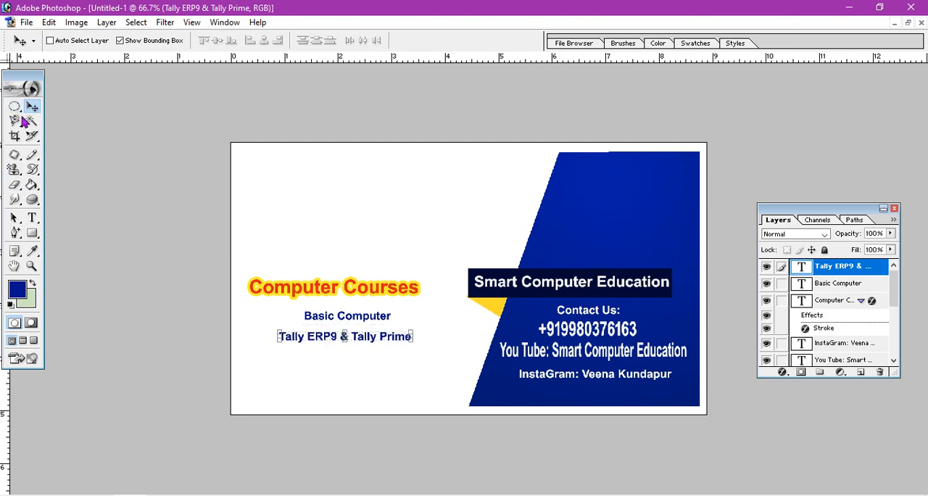
Add the text line "Desk Top Publishing" and center it beneath the Tally line with a small gap.
{"action": "left_click", "coordinate": [32, 218]}
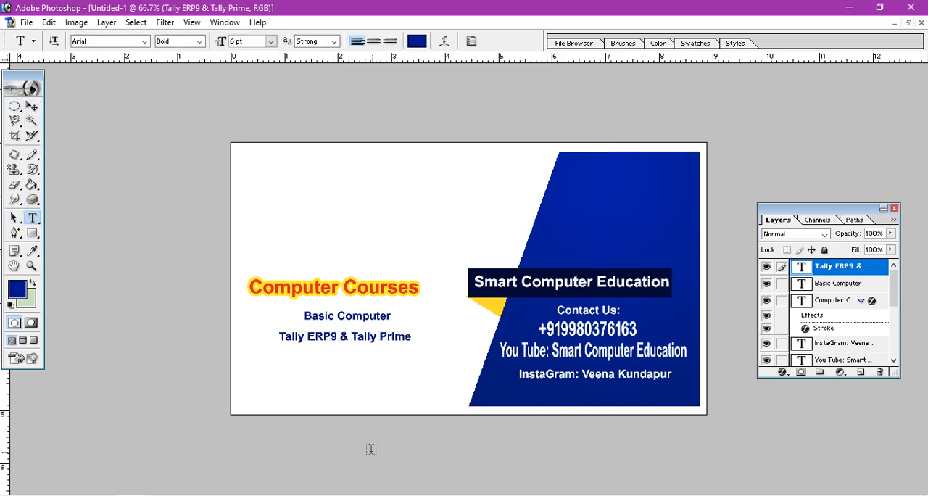
{"action": "left_click", "coordinate": [278, 353]}
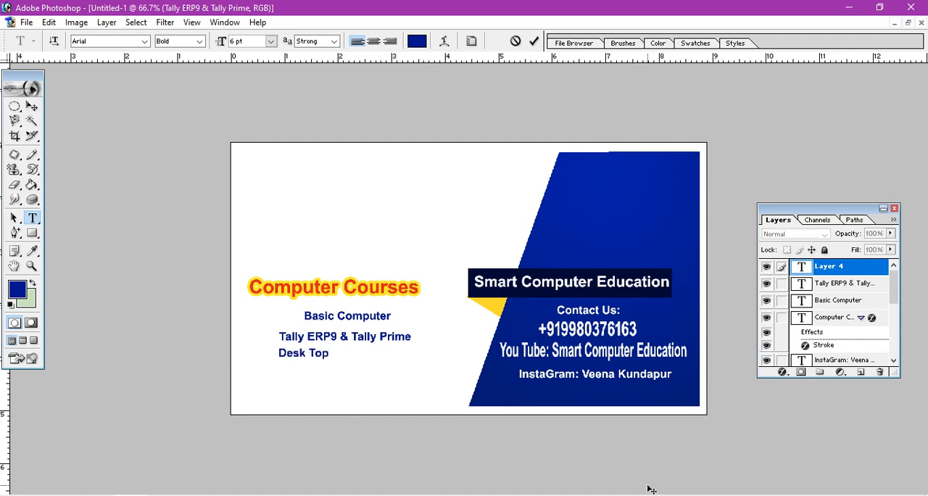
{"action": "type", "text": "Desk Top Publishimn"}
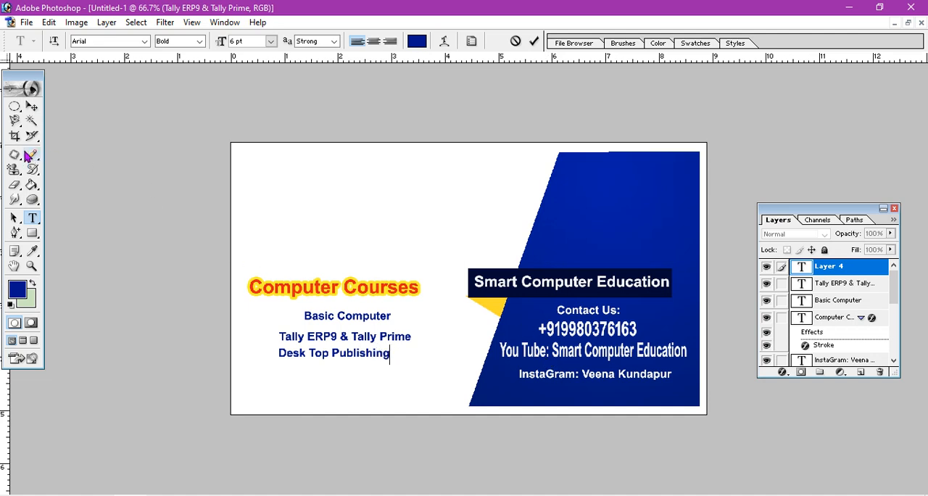
{"action": "left_click", "coordinate": [32, 106]}
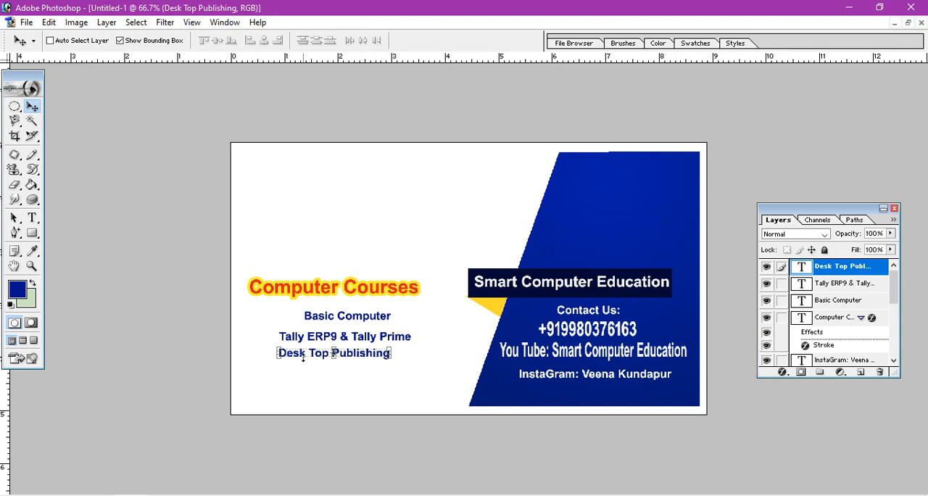
{"action": "left_click_drag", "start_coordinate": [305, 358], "coordinate": [312, 360]}
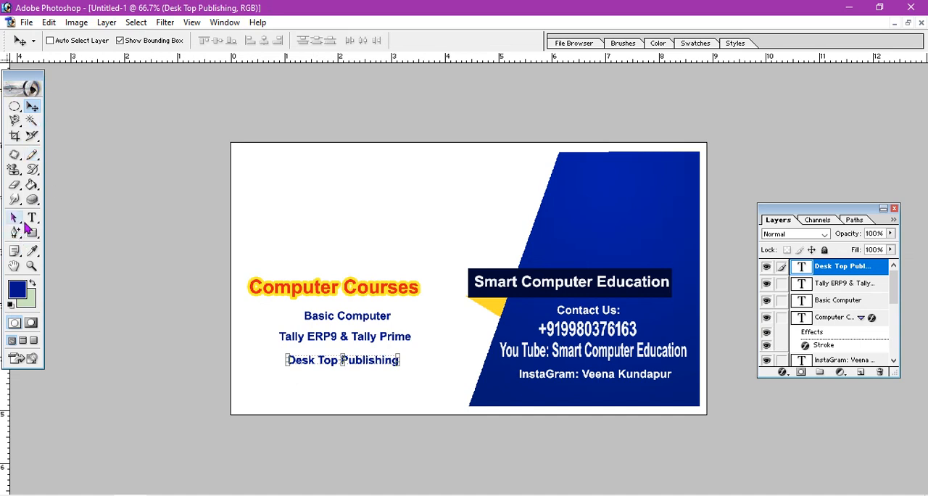
Add the text line "Data Entry" and center it beneath "Desk Top Publishing".
{"action": "left_click", "coordinate": [39, 220]}
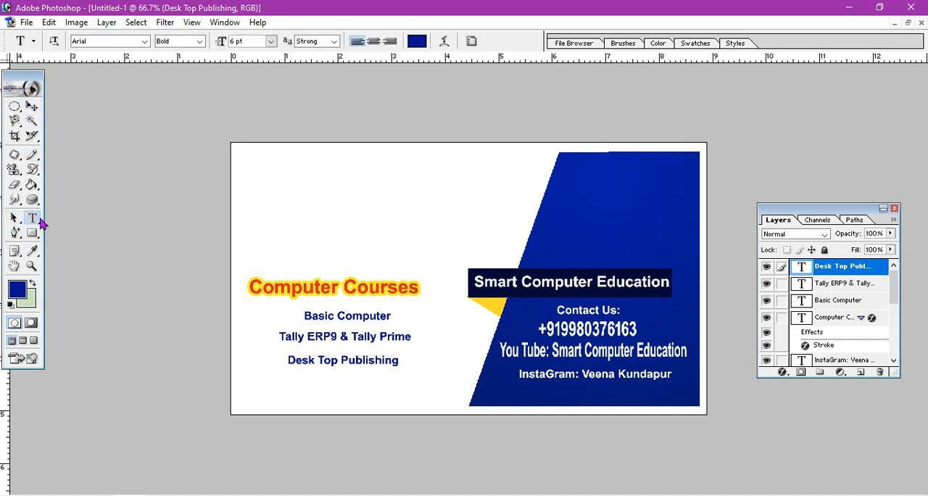
{"action": "left_click", "coordinate": [293, 383]}
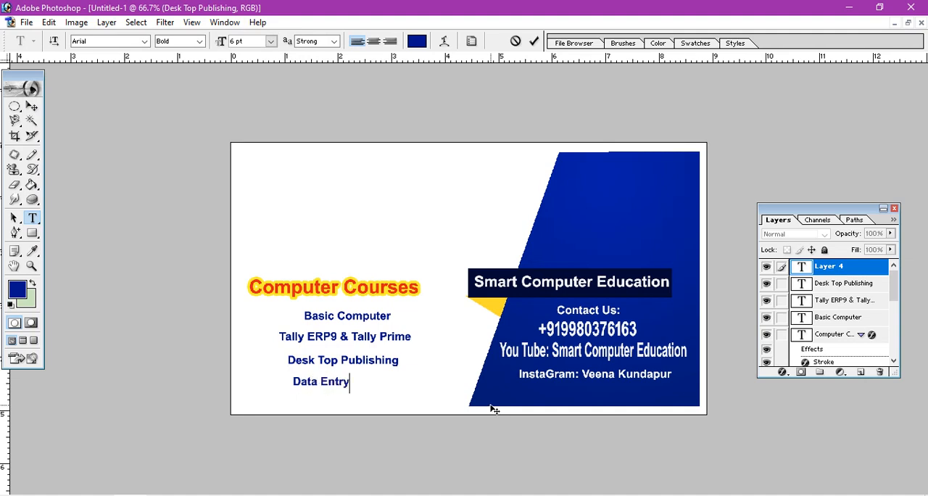
{"action": "left_click", "coordinate": [32, 107]}
{"action": "left_click_drag", "start_coordinate": [327, 387], "coordinate": [353, 390]}
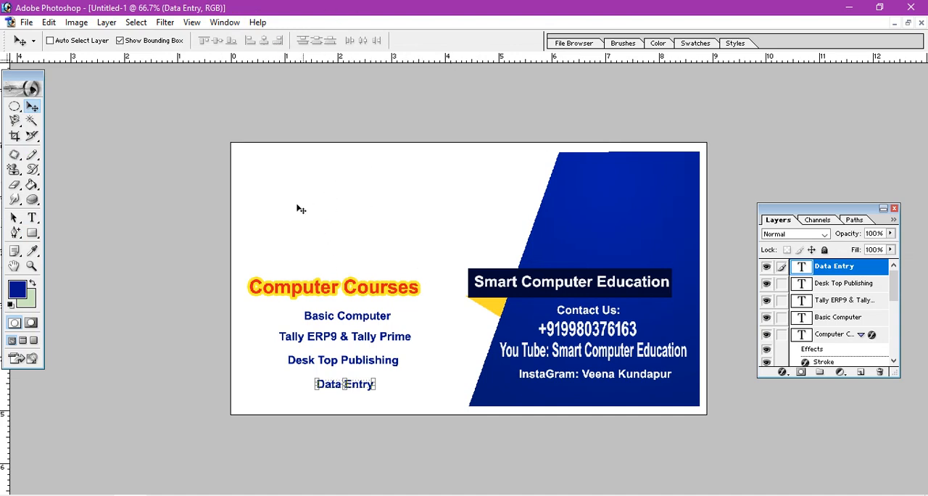
Draw a rectangle path about 2.2 by 1.3 cm above the "Computer Courses" heading and convert it to a selection.
{"action": "left_click", "coordinate": [32, 233]}
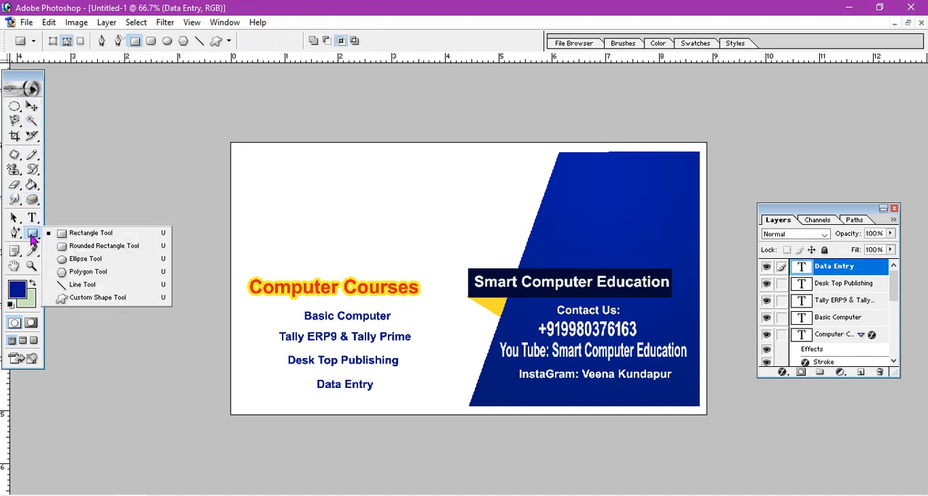
{"action": "left_click", "coordinate": [79, 233]}
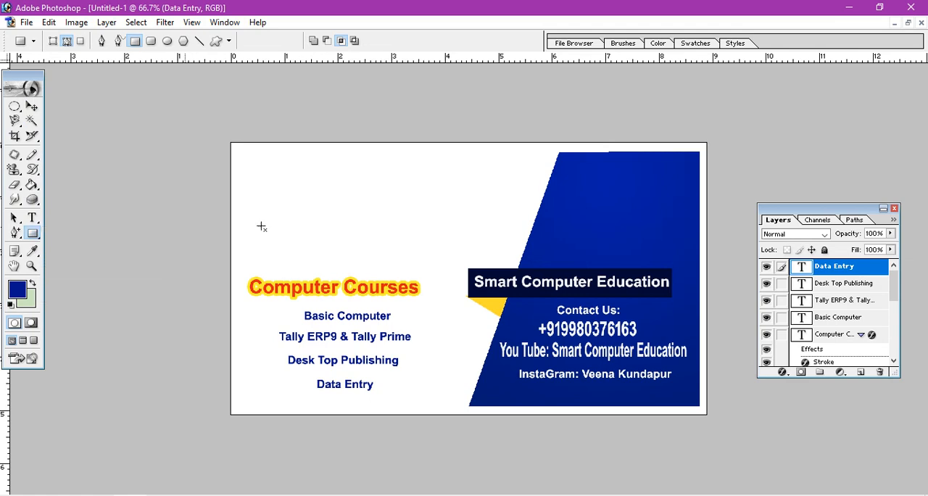
{"action": "left_click_drag", "start_coordinate": [273, 178], "coordinate": [389, 250]}
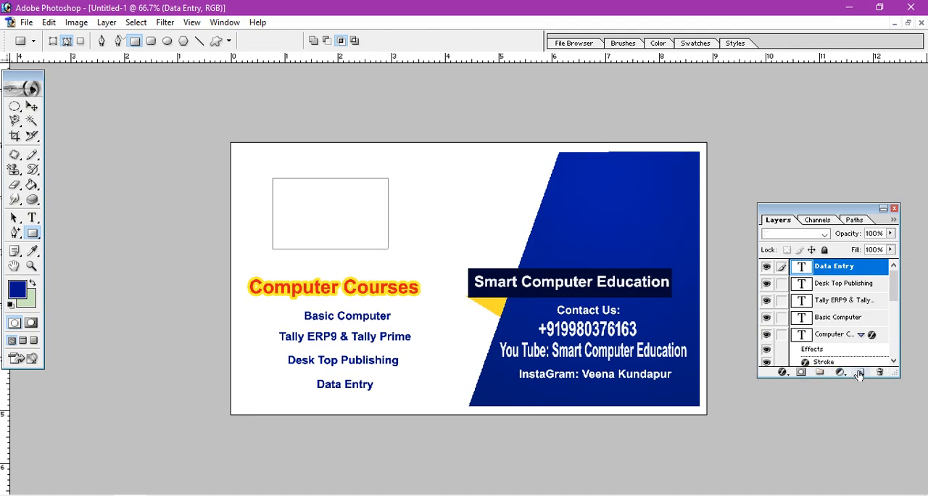
{"action": "key", "text": "ctrl+Return"}
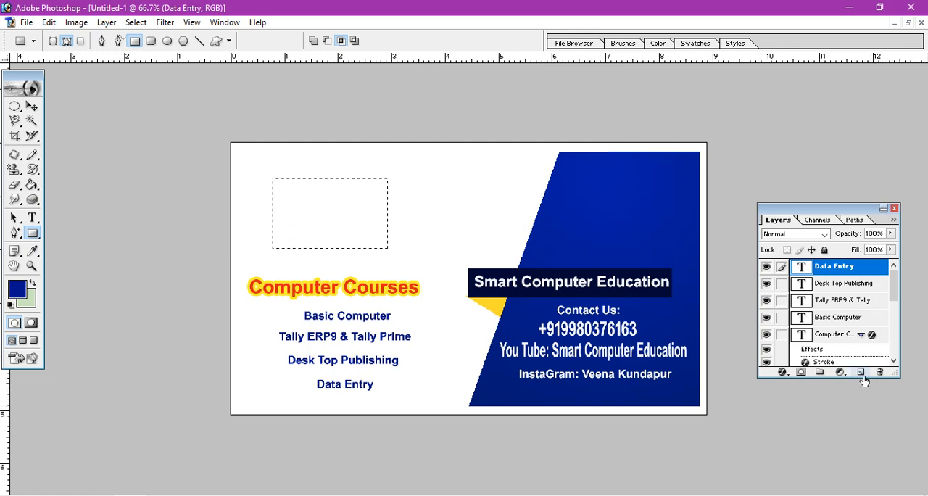
Fill the rectangular selection with the dark blue foreground colour on a new layer and deselect it.
{"action": "left_click", "coordinate": [860, 372]}
{"action": "left_click", "coordinate": [32, 185]}
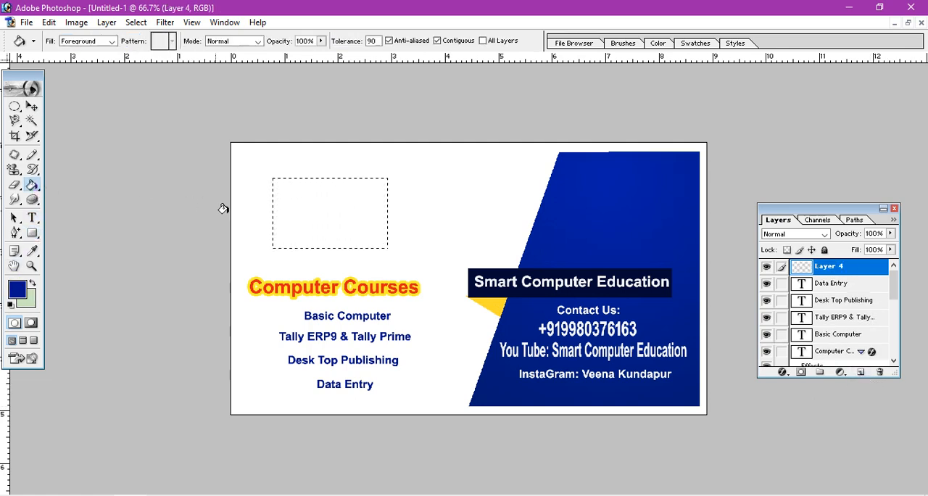
{"action": "left_click", "coordinate": [328, 215]}
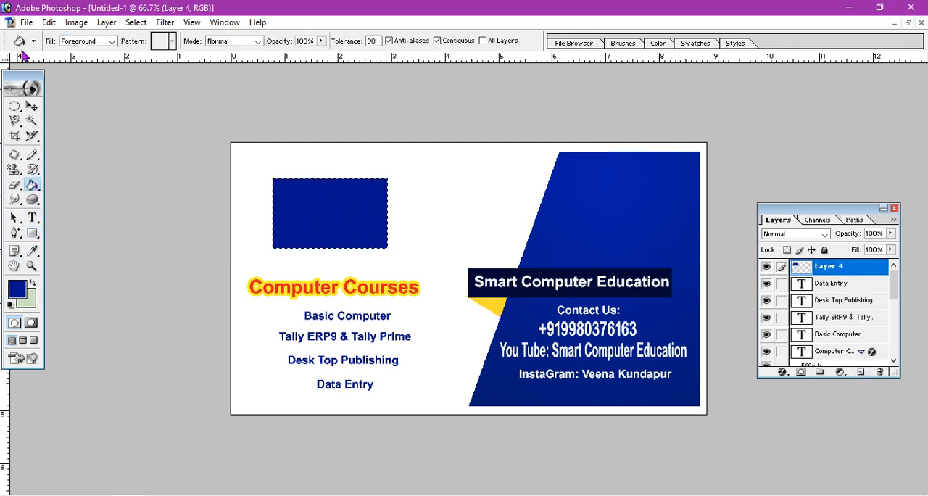
{"action": "left_click", "coordinate": [31, 107]}
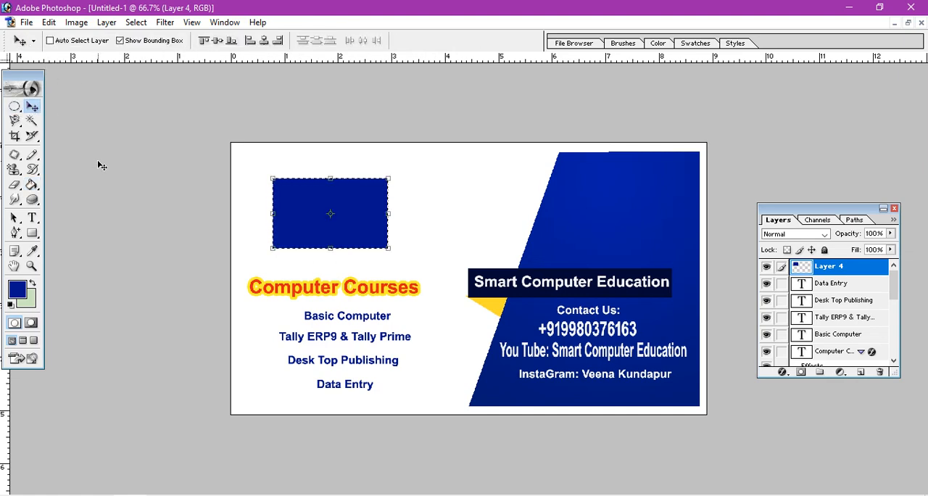
{"action": "key", "text": "ctrl+d"}
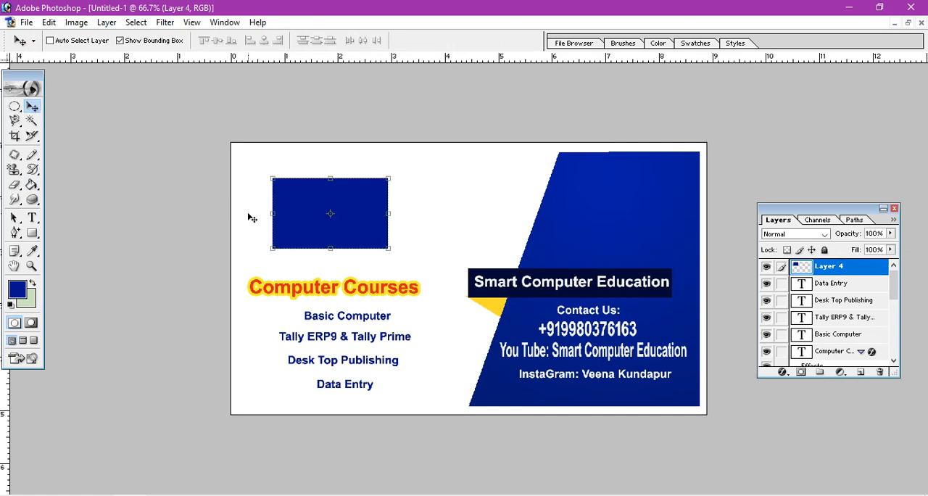
Open the "Banner final" image from the Desktop.
{"action": "left_click", "coordinate": [20, 22]}
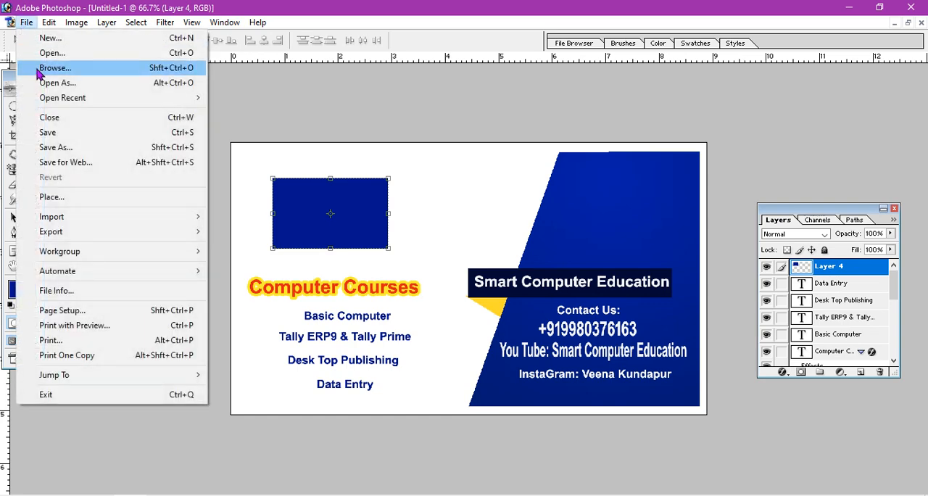
{"action": "left_click", "coordinate": [61, 57]}
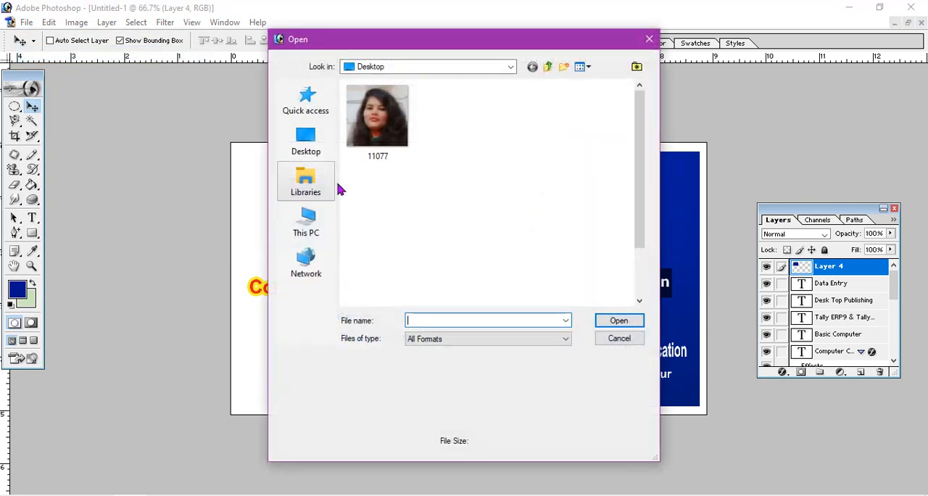
{"action": "left_click", "coordinate": [323, 147]}
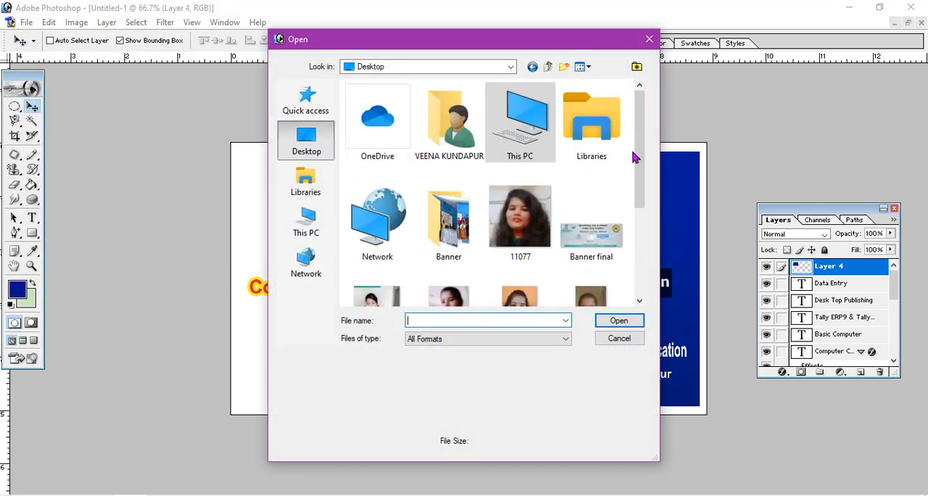
{"action": "left_click_drag", "start_coordinate": [635, 160], "coordinate": [645, 206]}
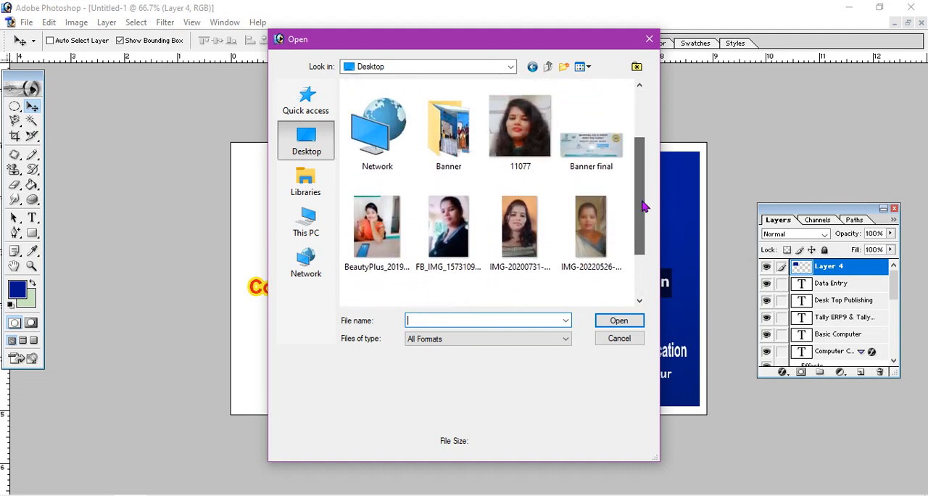
{"action": "left_click", "coordinate": [594, 149]}
{"action": "left_click", "coordinate": [632, 323]}
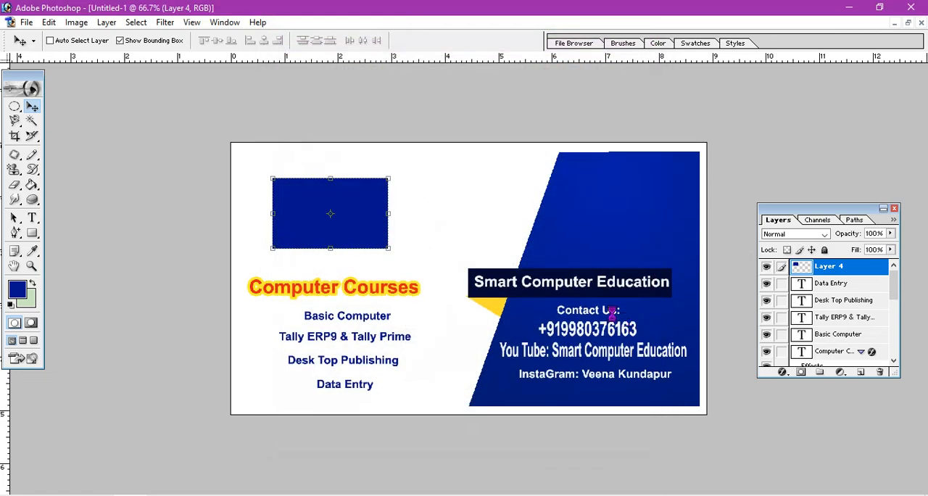
{"action": "left_click", "coordinate": [512, 337]}
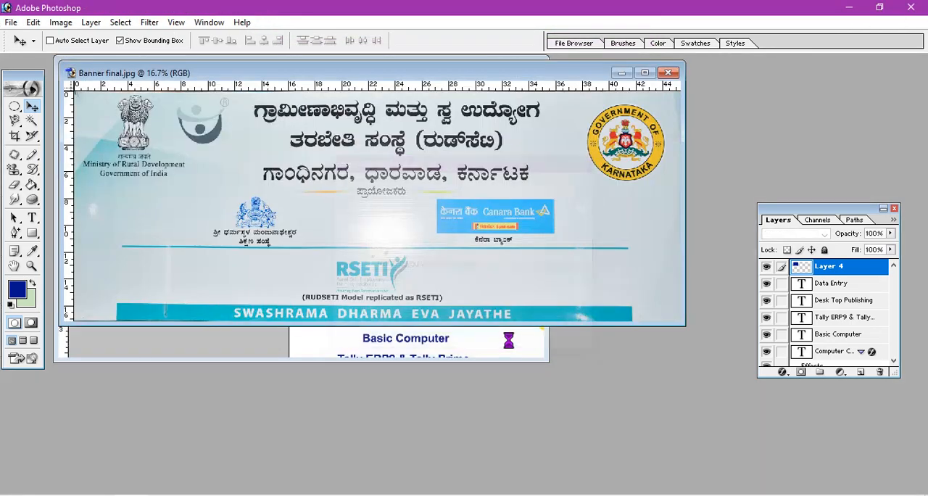
Duplicate the banner image as "Banner final copy" and maximize its window.
{"action": "right_click", "coordinate": [530, 75]}
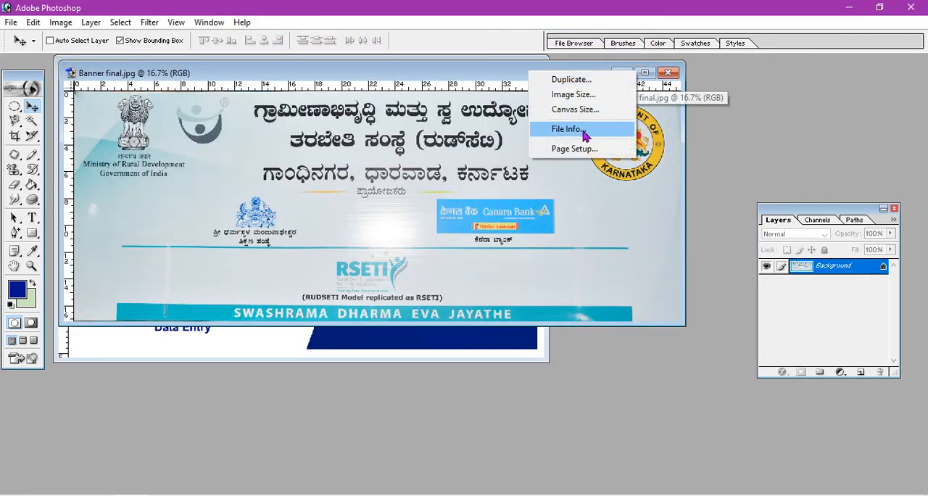
{"action": "left_click", "coordinate": [602, 76]}
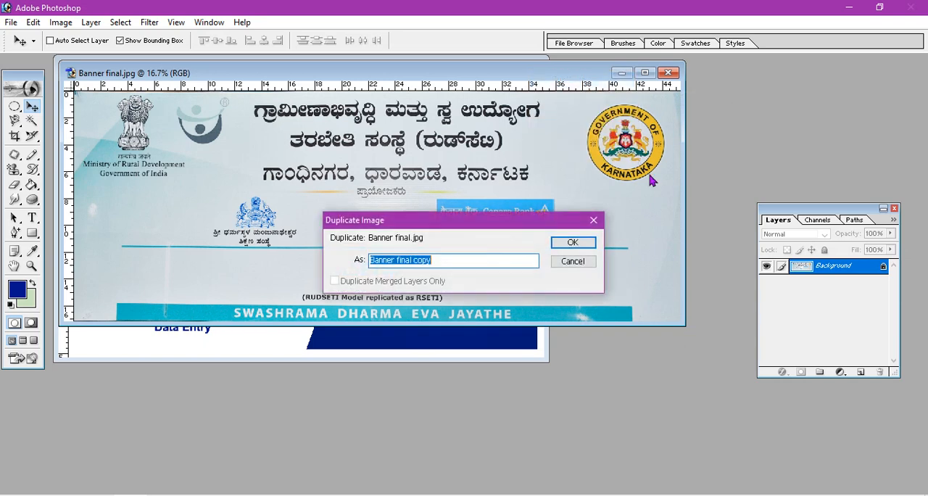
{"action": "left_click", "coordinate": [564, 244]}
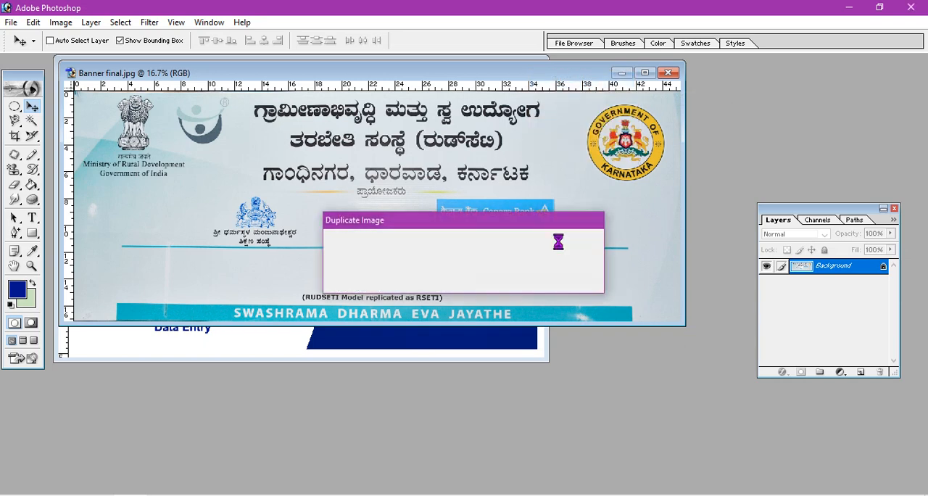
{"action": "left_click", "coordinate": [660, 80]}
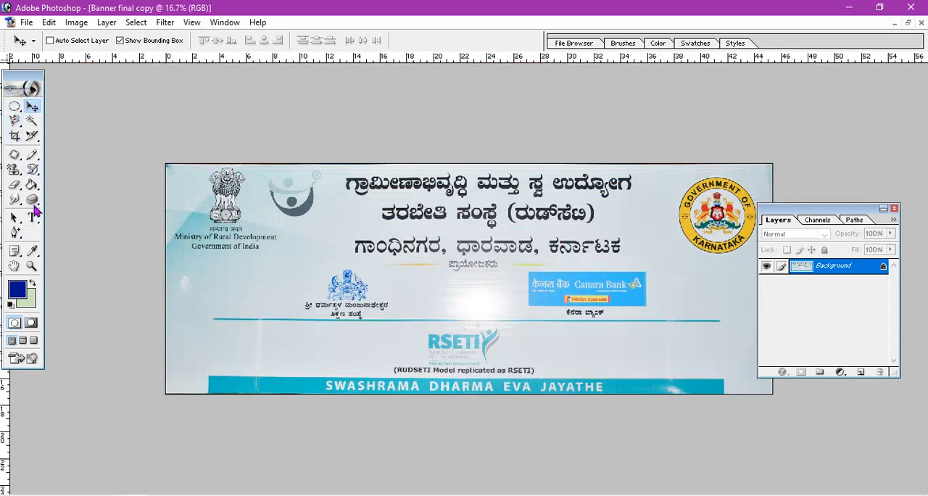
Select the Government of Karnataka emblem on the banner copy with a rectangular marquee and copy it.
{"action": "left_click", "coordinate": [13, 107]}
{"action": "left_click", "coordinate": [62, 106]}
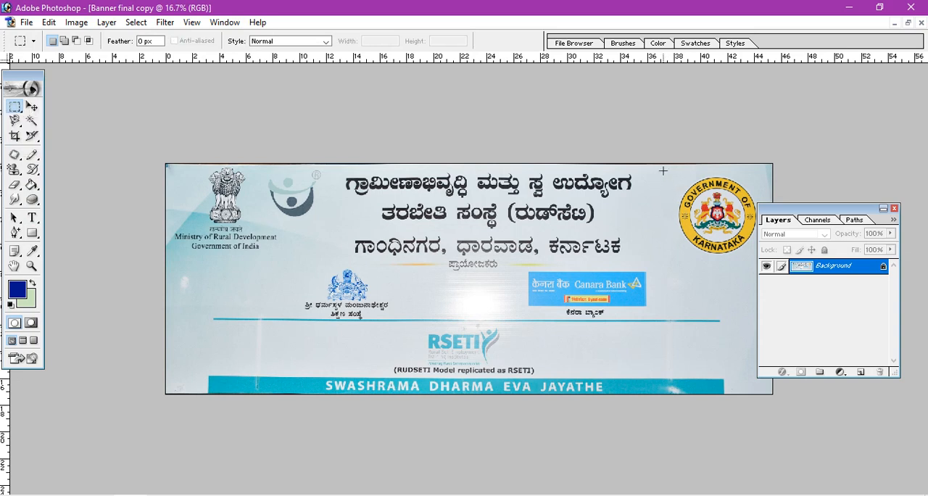
{"action": "left_click_drag", "start_coordinate": [714, 245], "coordinate": [763, 263]}
{"action": "left_click", "coordinate": [31, 106]}
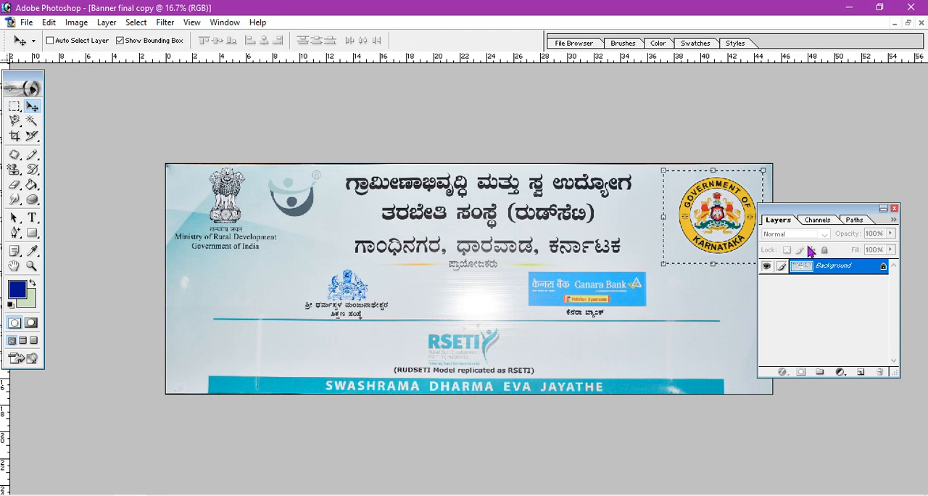
Close "Banner final copy" and "Banner final.jpg" without saving changes.
{"action": "key", "text": "ctrl+w"}
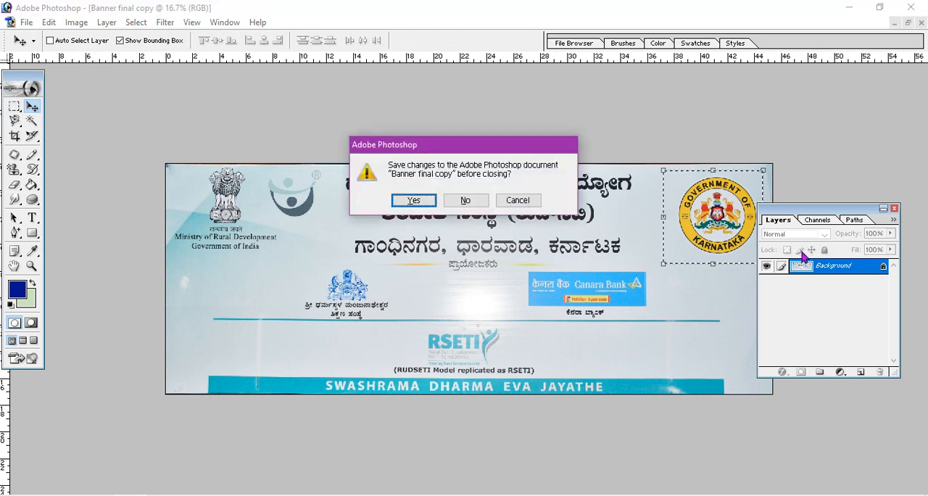
{"action": "left_click", "coordinate": [473, 203]}
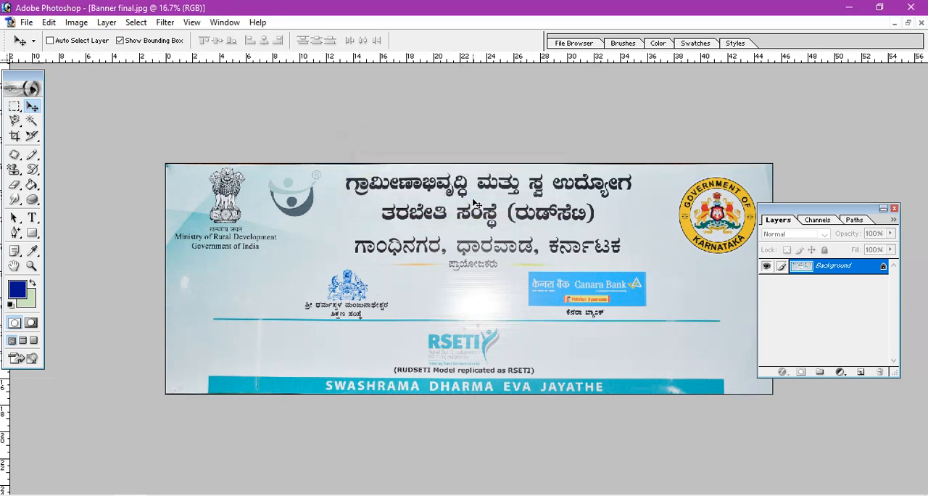
{"action": "left_click", "coordinate": [920, 23]}
{"action": "left_click", "coordinate": [467, 201]}
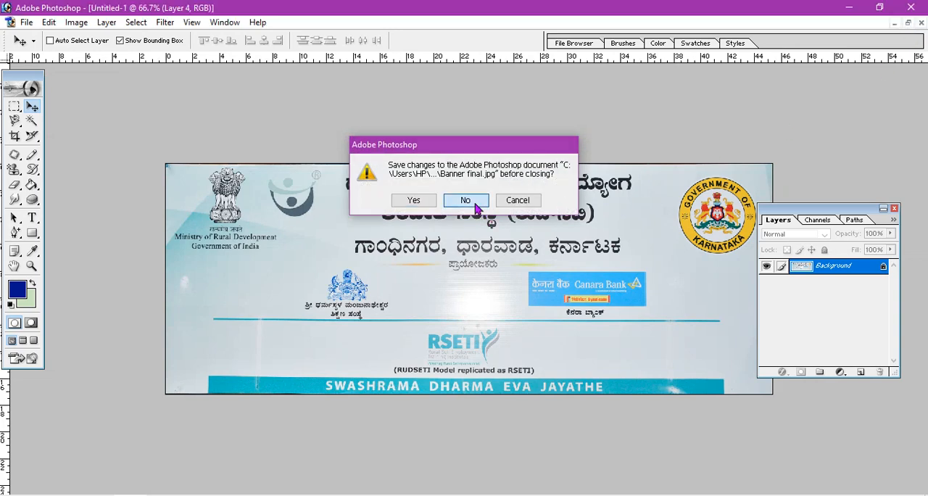
Paste the emblem into the card and delete the pale background around its upper part using the Magic Wand.
{"action": "key", "text": "ctrl+v"}
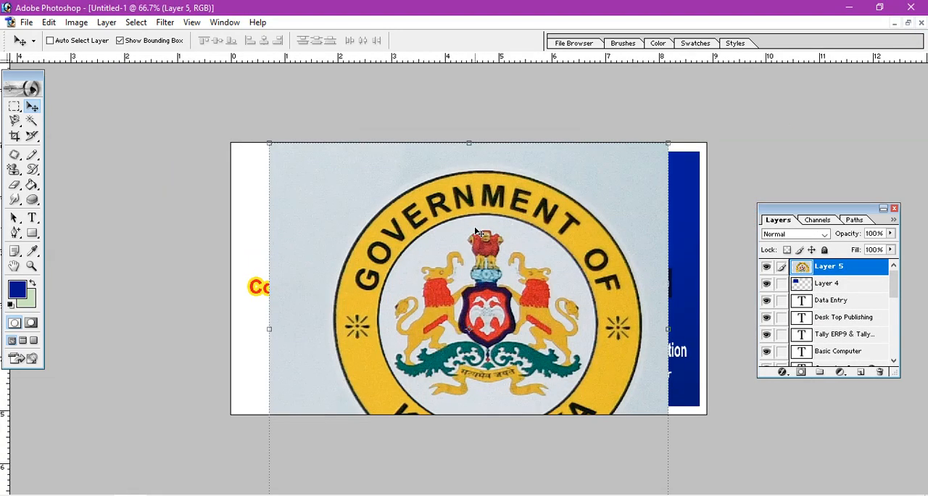
{"action": "left_click_drag", "start_coordinate": [506, 267], "coordinate": [480, 294]}
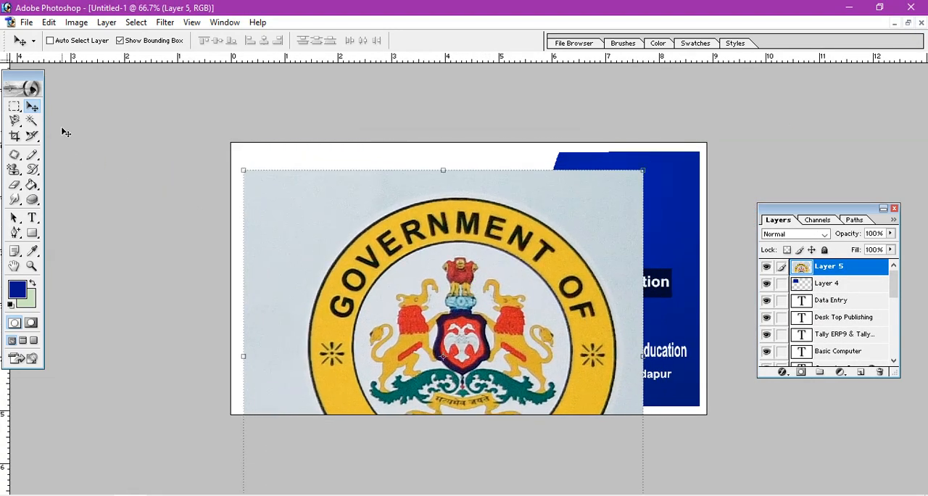
{"action": "left_click", "coordinate": [32, 120]}
{"action": "left_click", "coordinate": [525, 194]}
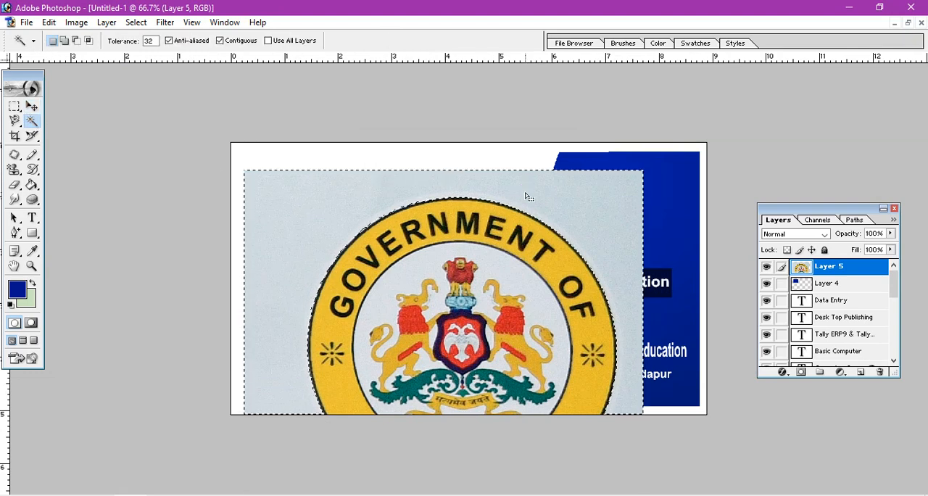
{"action": "key", "text": "Delete"}
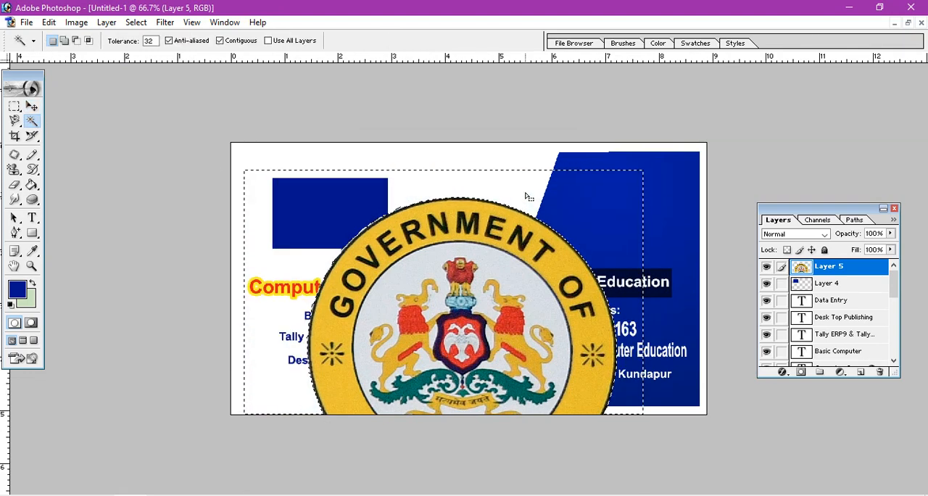
{"action": "left_click", "coordinate": [31, 107]}
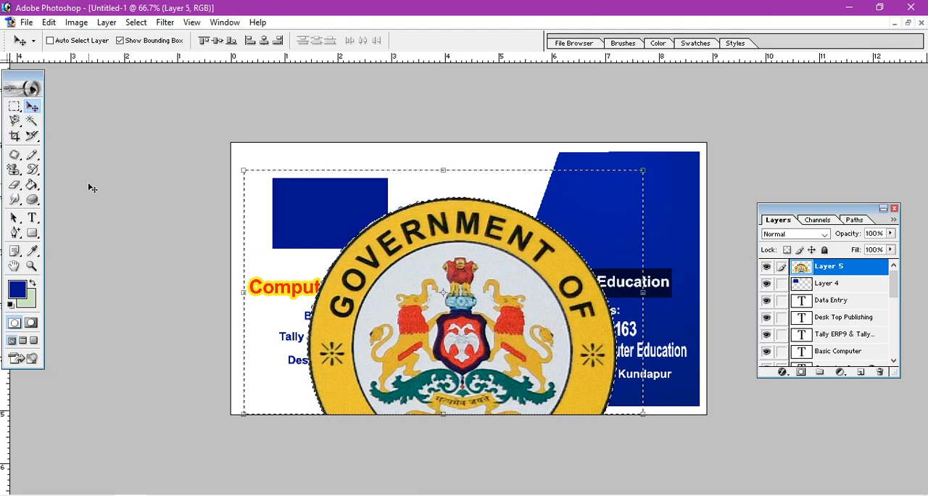
{"action": "key", "text": "ctrl+t"}
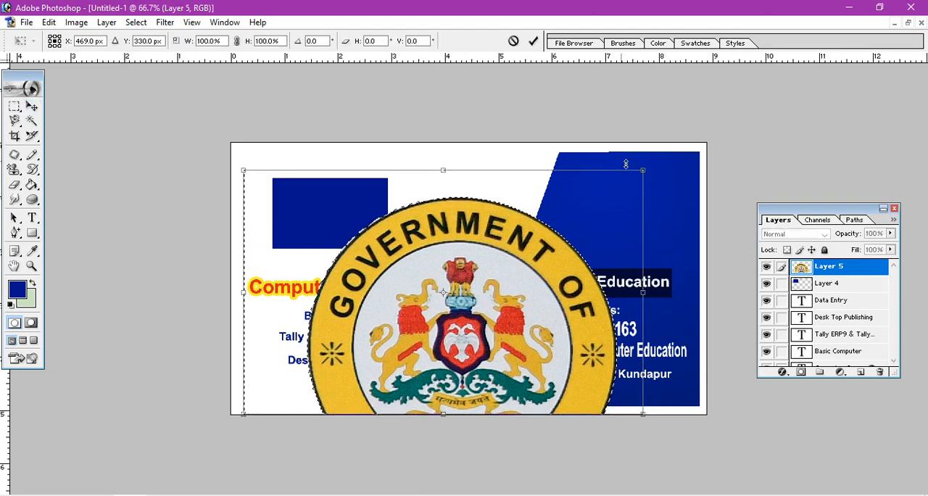
{"action": "left_click_drag", "start_coordinate": [642, 170], "coordinate": [517, 230]}
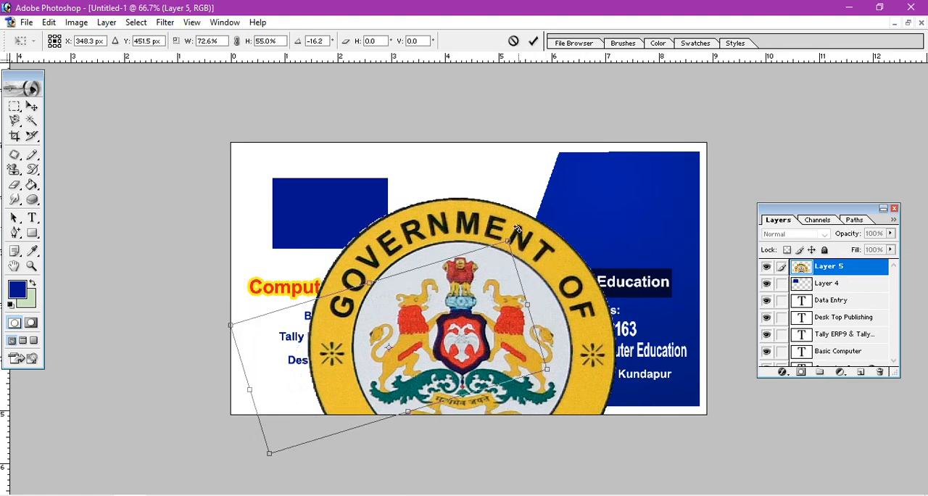
{"action": "left_click", "coordinate": [31, 106]}
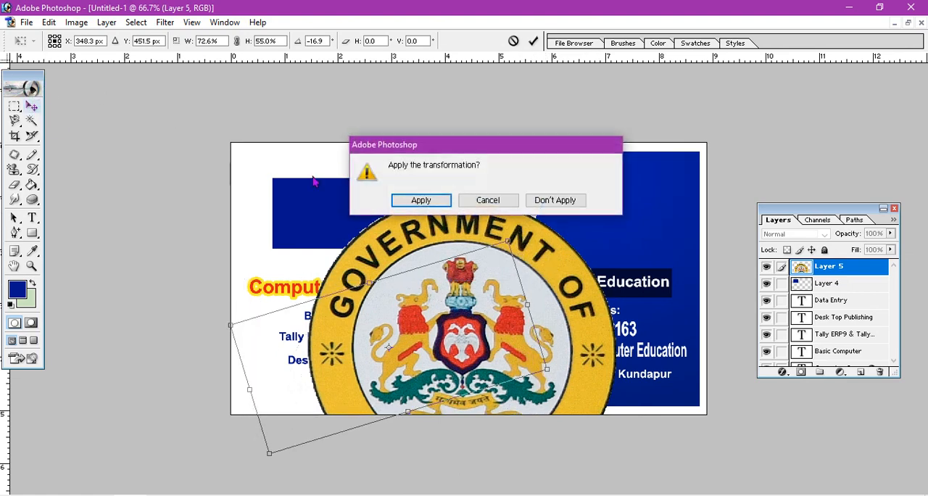
{"action": "left_click", "coordinate": [541, 201]}
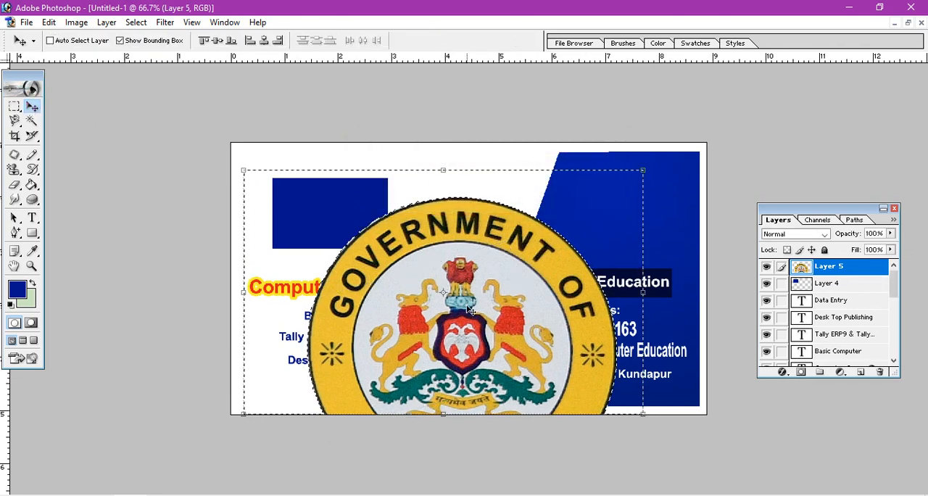
Move the emblem up the card and delete the pale background around its lower part using the Magic Wand.
{"action": "left_click_drag", "start_coordinate": [469, 310], "coordinate": [367, 242]}
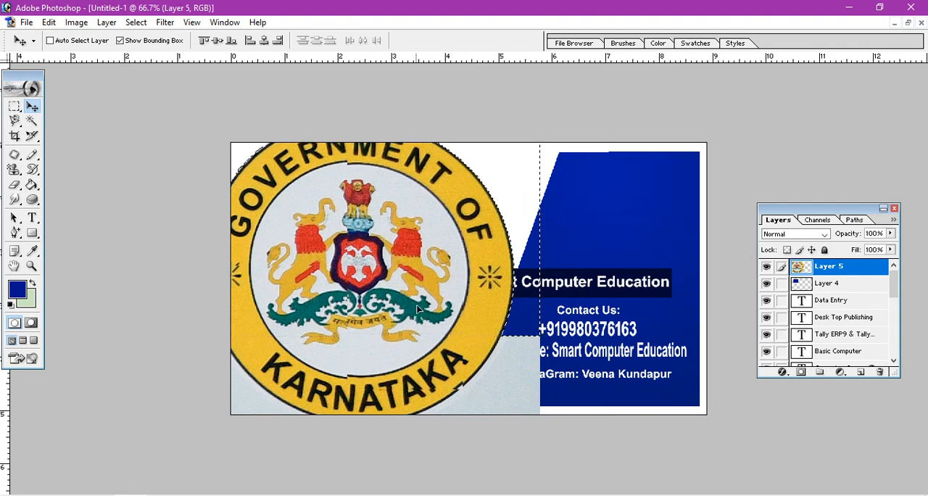
{"action": "left_click_drag", "start_coordinate": [418, 309], "coordinate": [464, 165]}
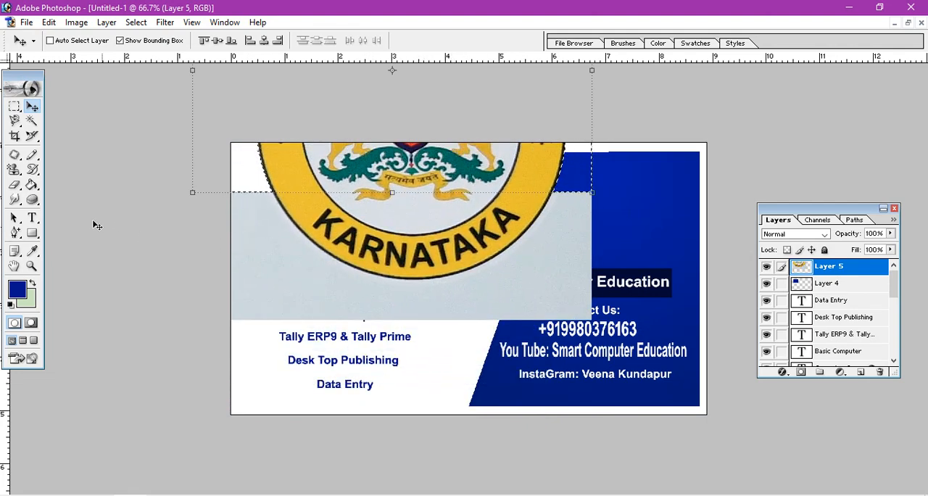
{"action": "left_click", "coordinate": [31, 121]}
{"action": "left_click", "coordinate": [324, 311]}
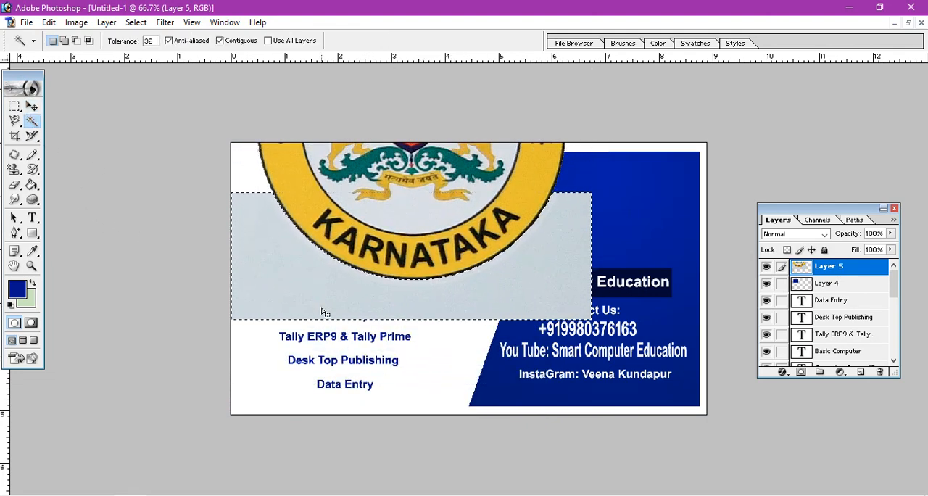
{"action": "key", "text": "Delete"}
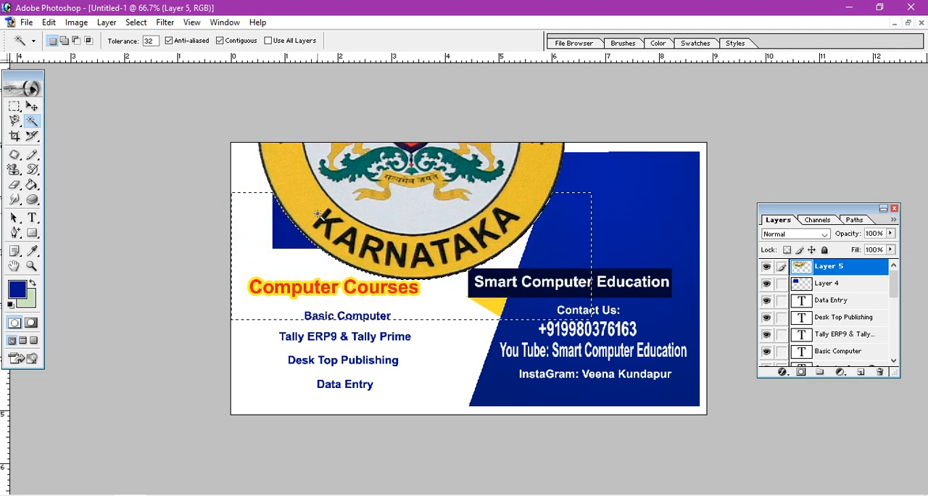
Try rotating the selected area of the emblem layer about 20 degrees with Free Transform, and undo the rotation.
{"action": "left_click", "coordinate": [38, 108]}
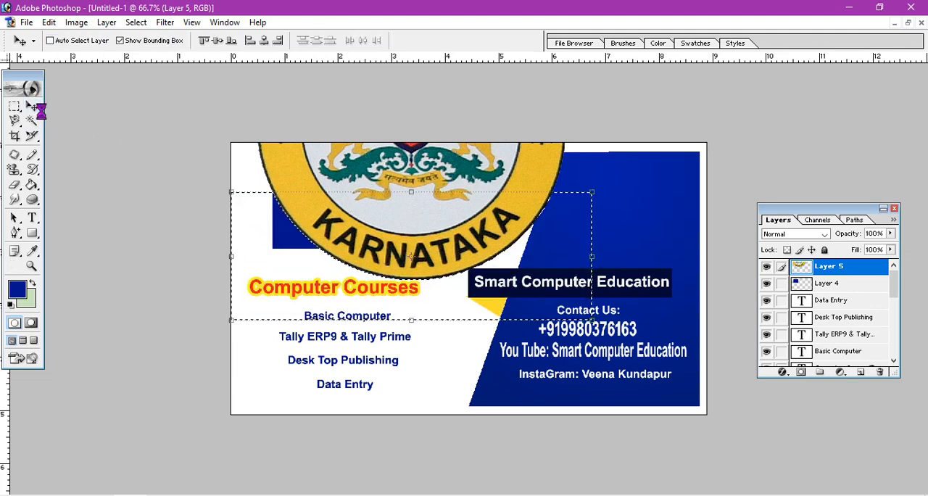
{"action": "key", "text": "ctrl+t"}
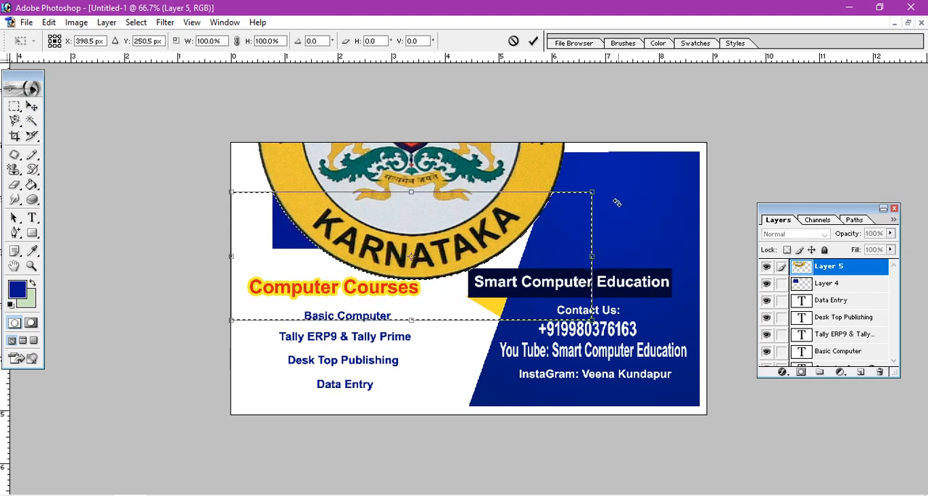
{"action": "left_click_drag", "start_coordinate": [616, 202], "coordinate": [532, 217]}
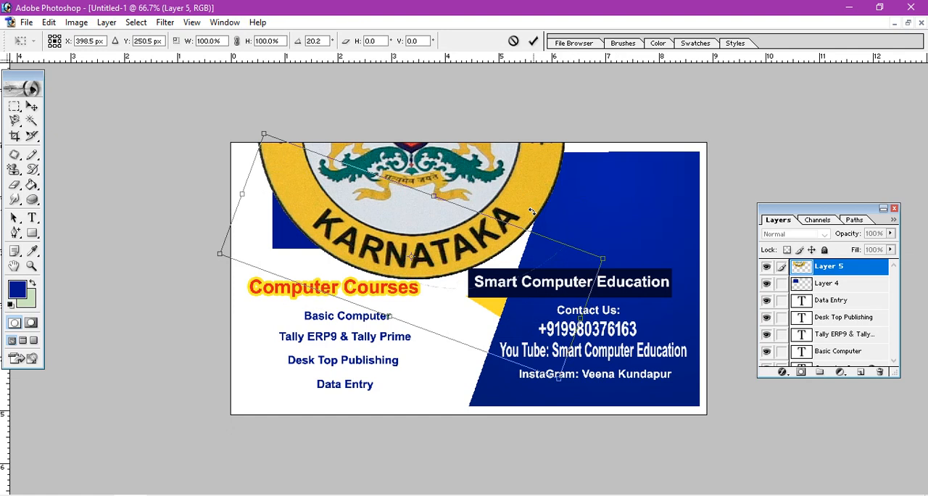
{"action": "key", "text": "ctrl+z"}
{"action": "key", "text": "ctrl+z"}
{"action": "key", "text": "ctrl+z"}
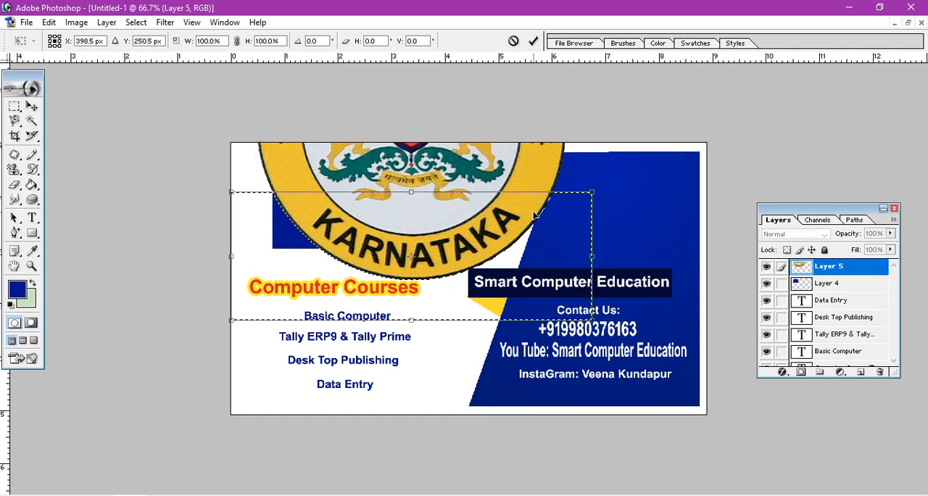
Try rotating the selected area again, leave the transform and clear the selection around the emblem.
{"action": "left_click", "coordinate": [32, 107]}
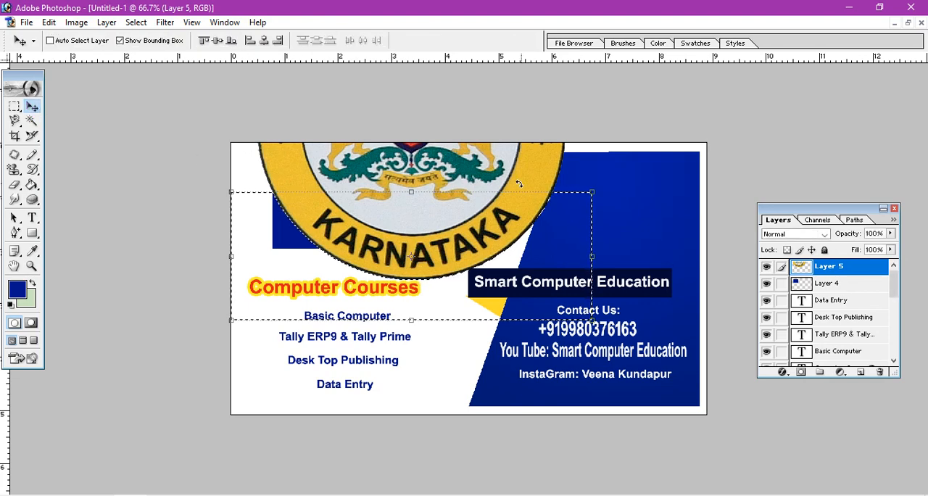
{"action": "left_click_drag", "start_coordinate": [518, 183], "coordinate": [176, 242]}
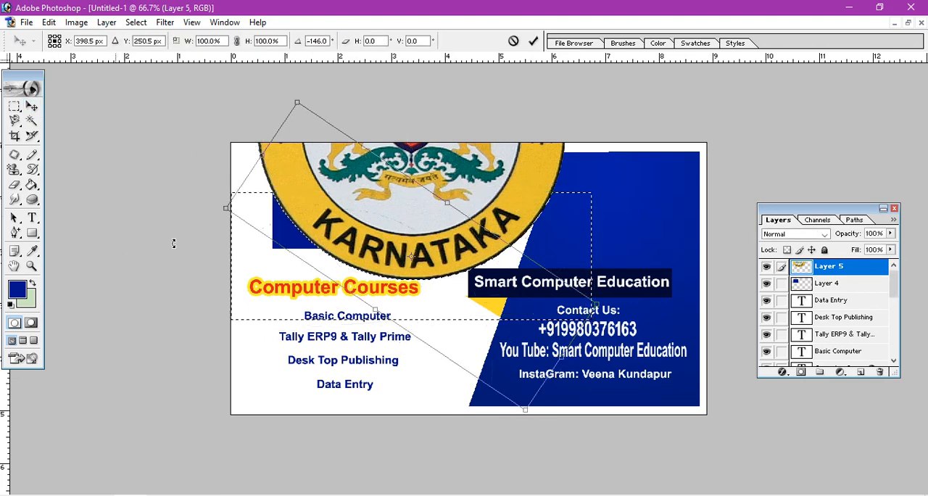
{"action": "right_click", "coordinate": [515, 159]}
{"action": "left_click", "coordinate": [40, 110]}
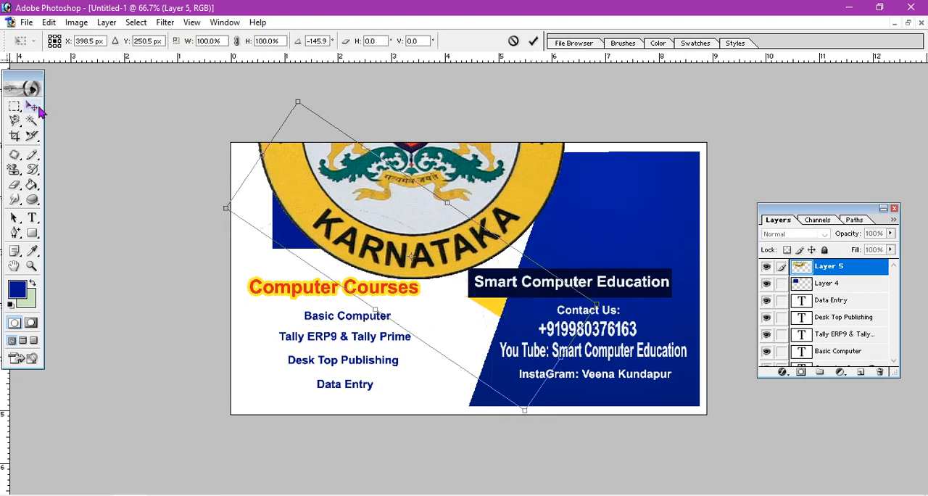
{"action": "left_click", "coordinate": [423, 200]}
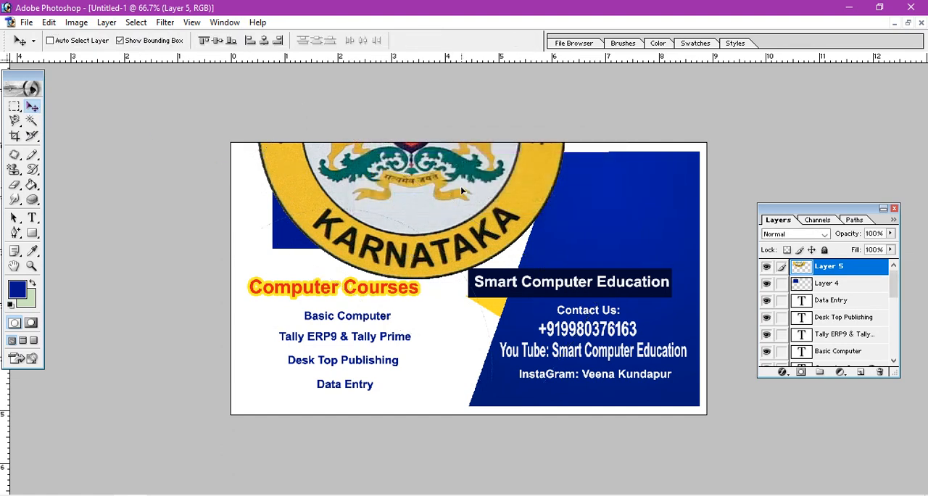
{"action": "right_click", "coordinate": [462, 190]}
{"action": "left_click", "coordinate": [500, 197]}
Step back through the emblem edits to before the pale background around its upper part was deleted.
{"action": "key", "text": "ctrl+alt+z"}
{"action": "key", "text": "ctrl+alt+z"}
{"action": "key", "text": "ctrl+alt+z"}
{"action": "key", "text": "ctrl+alt+z"}
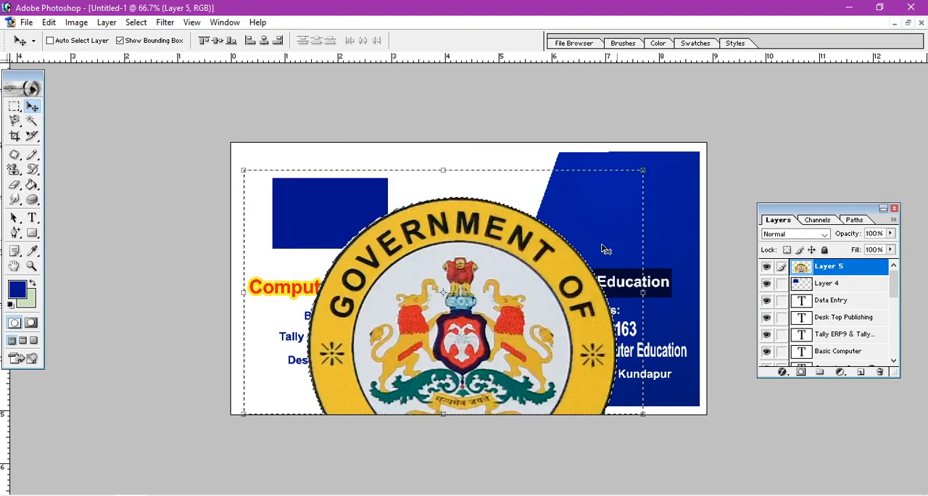
{"action": "key", "text": "ctrl+alt+z"}
{"action": "key", "text": "ctrl+alt+z"}
{"action": "key", "text": "ctrl+alt+z"}
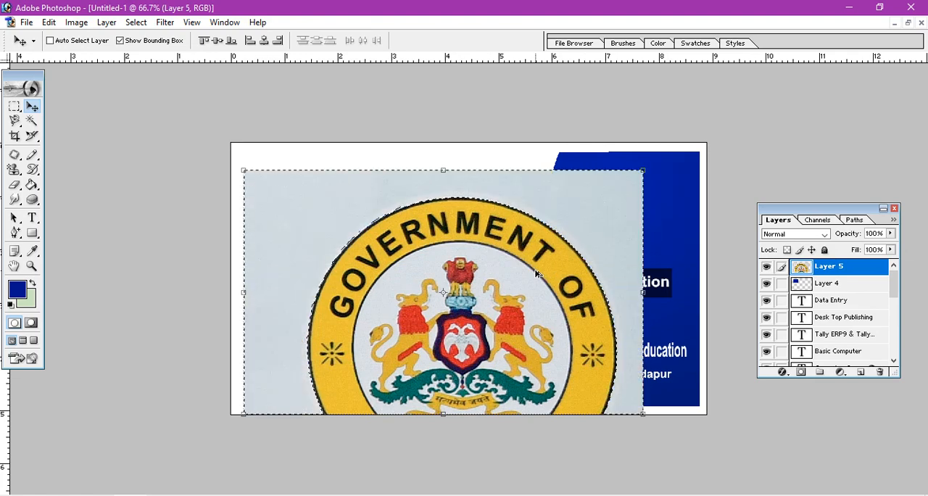
{"action": "key", "text": "ctrl+alt+z"}
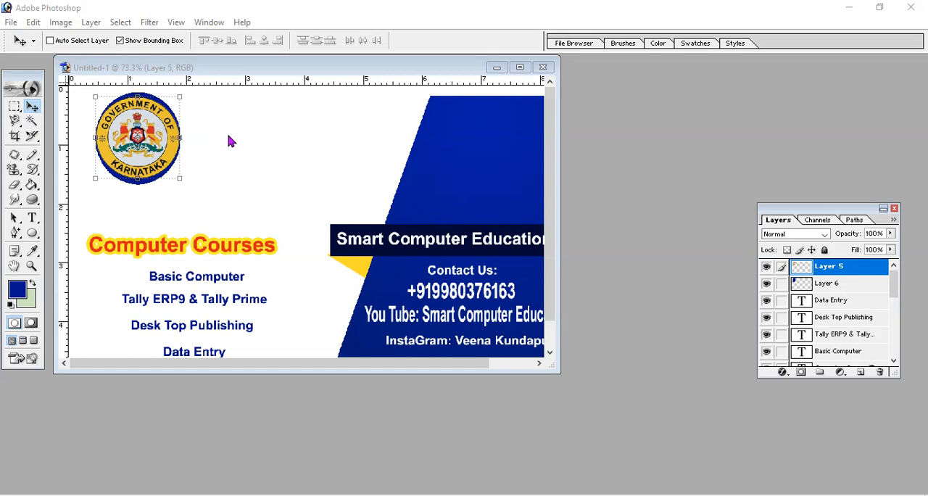
Fit the emblem over the blue circle by scaling it to 102.8% width and 113.1% height, and merge it with the circle layer.
{"action": "left_click", "coordinate": [170, 136]}
{"action": "left_click_drag", "start_coordinate": [159, 145], "coordinate": [160, 142]}
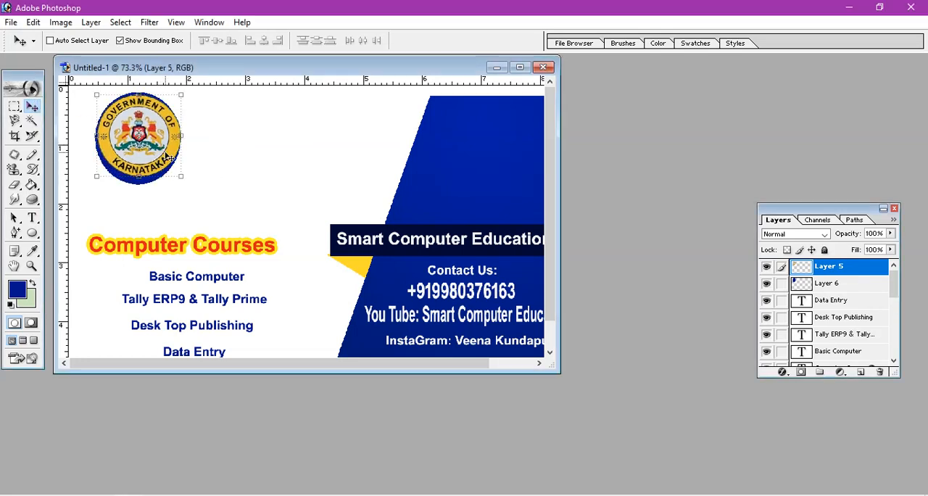
{"action": "key", "text": "ctrl+t"}
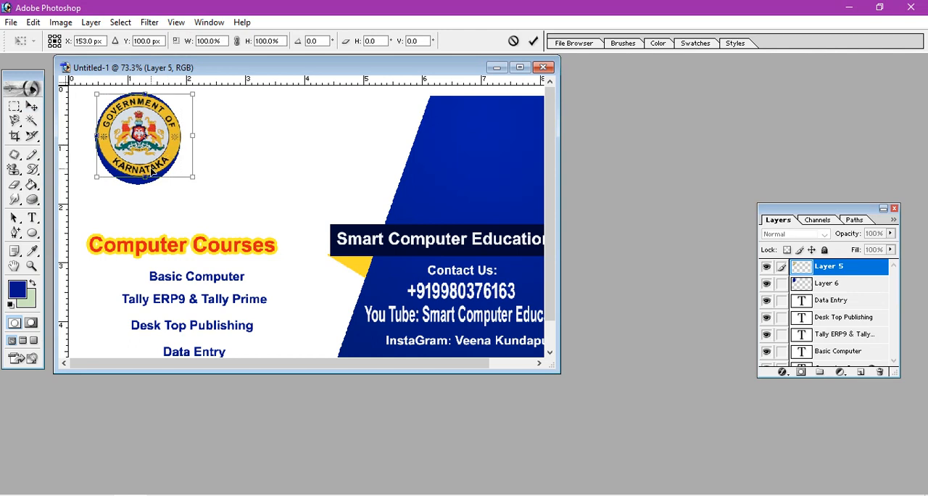
{"action": "left_click_drag", "start_coordinate": [151, 171], "coordinate": [135, 180]}
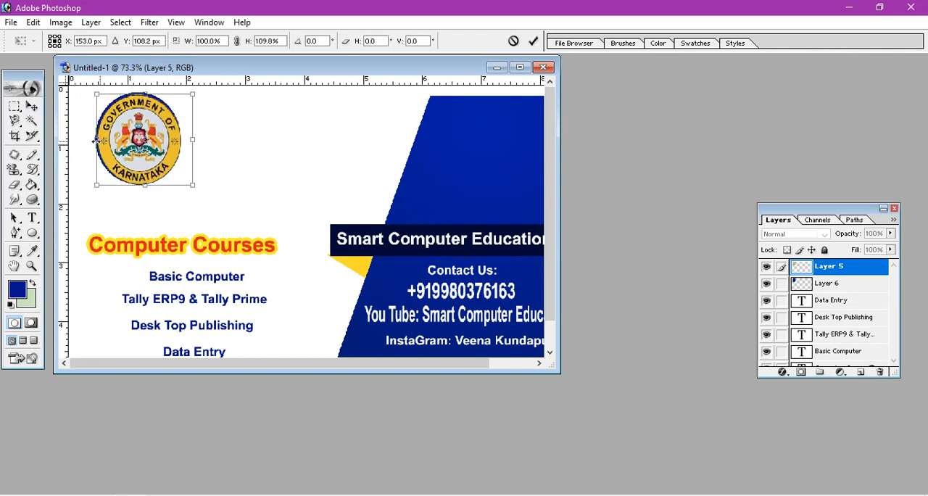
{"action": "left_click_drag", "start_coordinate": [95, 141], "coordinate": [93, 141]}
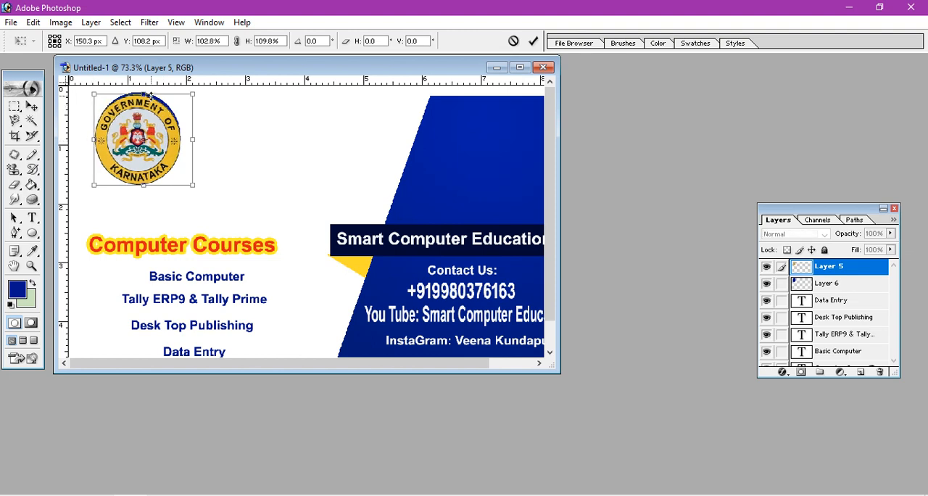
{"action": "left_click_drag", "start_coordinate": [151, 94], "coordinate": [151, 92]}
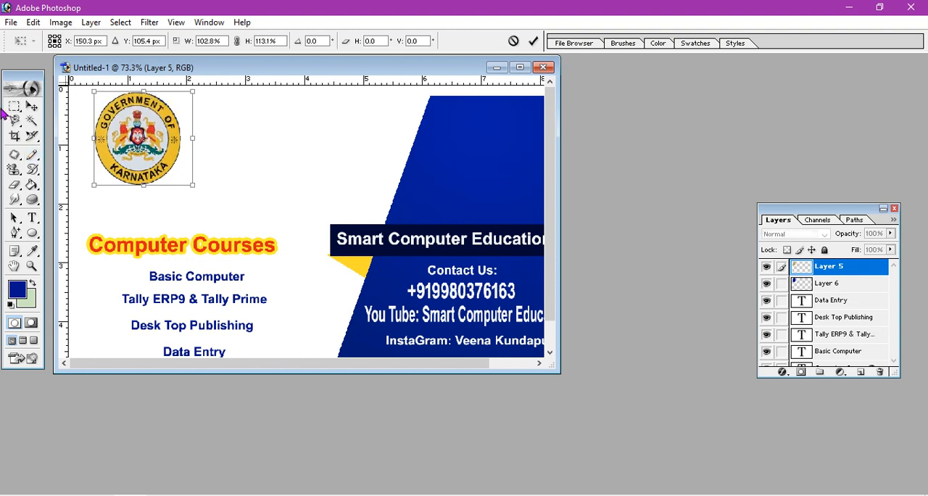
{"action": "left_click", "coordinate": [31, 105]}
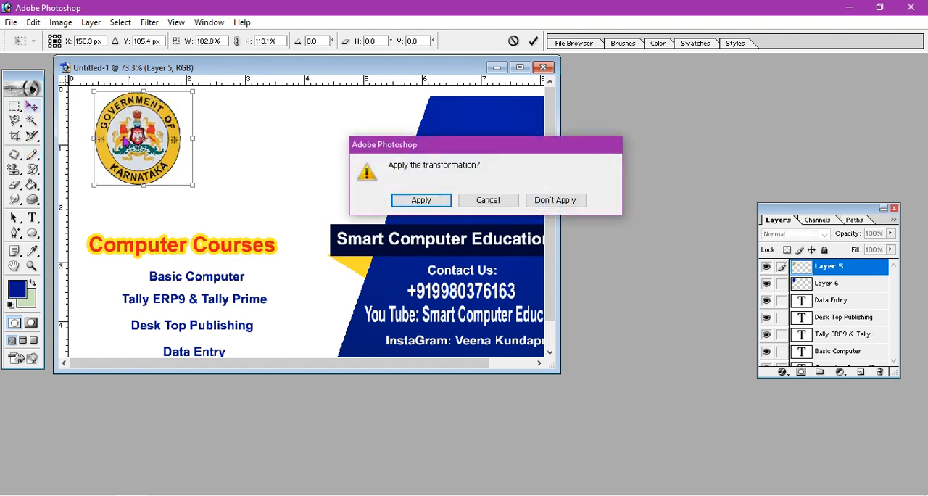
{"action": "left_click", "coordinate": [417, 194]}
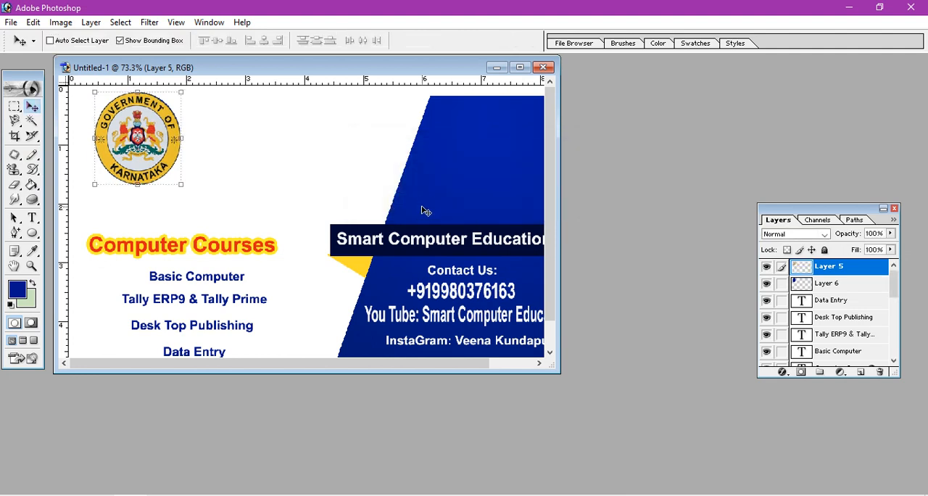
{"action": "key", "text": "ctrl+e"}
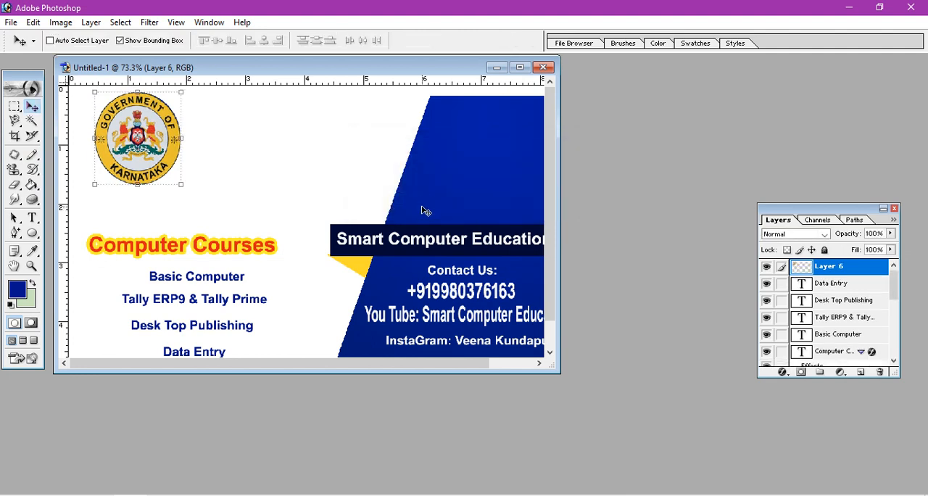
Activate the Type tool and maximize the card's document window.
{"action": "left_click", "coordinate": [32, 217]}
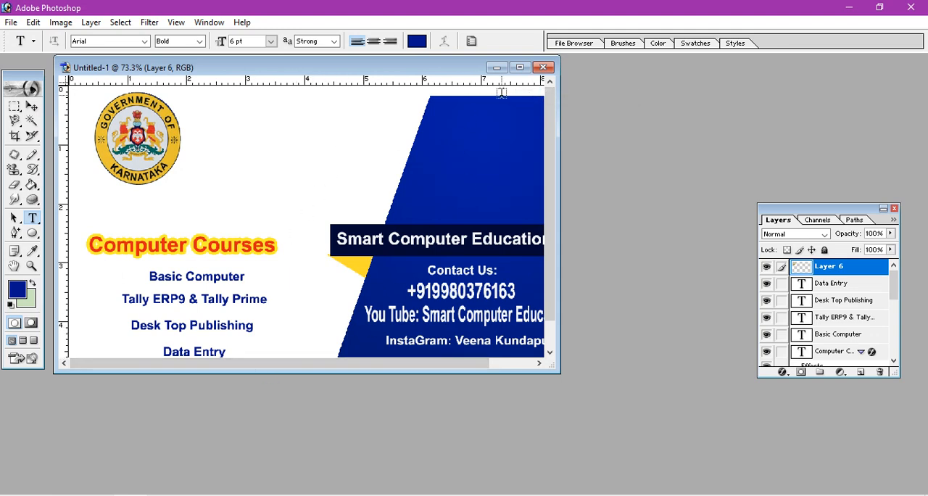
{"action": "left_click", "coordinate": [520, 67]}
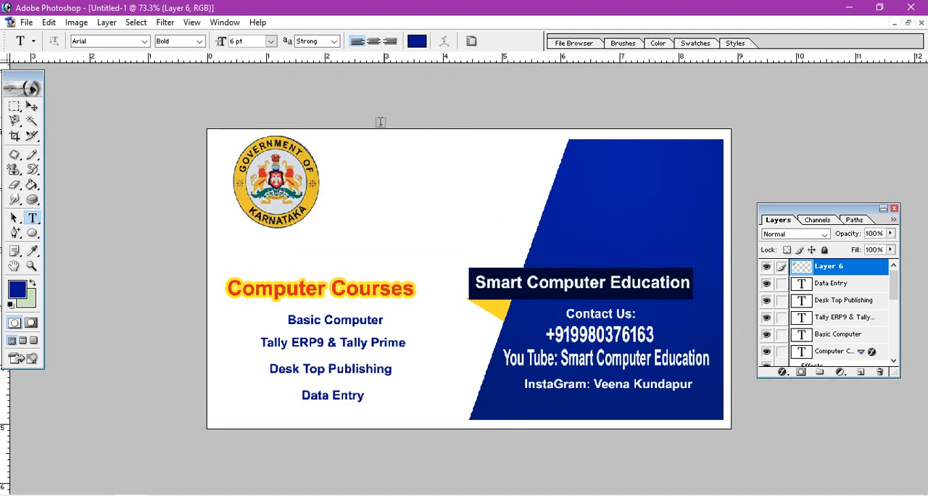